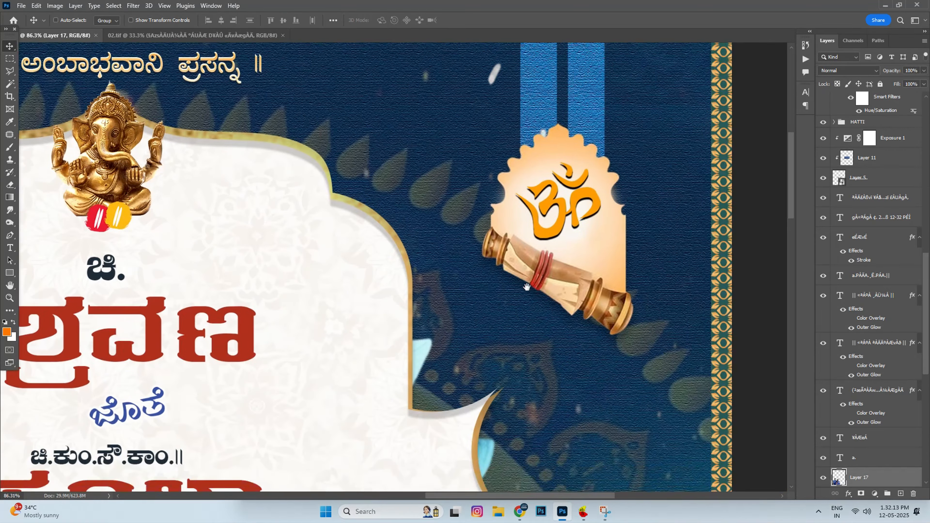
Step: Examine the finished invitation up close, from the Om ornament and names to the wedding title, venue text, couple photo and tabla drums
{"action": "scroll", "coordinate": [511, 262], "scroll_direction": "up", "scroll_amount": 3}
{"action": "left_click_drag", "start_coordinate": [316, 284], "coordinate": [498, 312]}
{"action": "left_click_drag", "start_coordinate": [334, 317], "coordinate": [575, 133]}
{"action": "left_click_drag", "start_coordinate": [349, 335], "coordinate": [420, 190]}
{"action": "left_click_drag", "start_coordinate": [440, 330], "coordinate": [449, 244]}
{"action": "left_click_drag", "start_coordinate": [410, 339], "coordinate": [403, 229]}
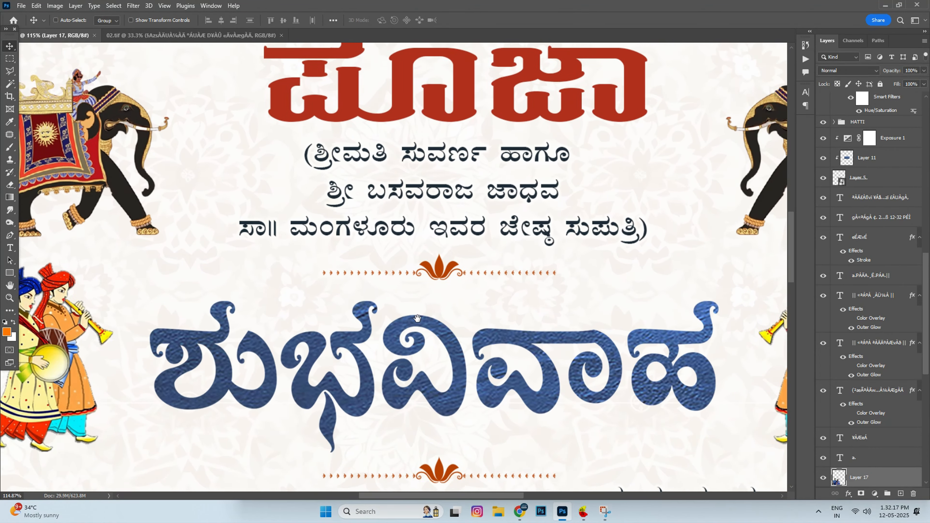
{"action": "left_click_drag", "start_coordinate": [549, 367], "coordinate": [340, 231]}
{"action": "left_click_drag", "start_coordinate": [329, 366], "coordinate": [337, 262]}
{"action": "left_click_drag", "start_coordinate": [227, 293], "coordinate": [332, 294]}
{"action": "left_click_drag", "start_coordinate": [369, 342], "coordinate": [370, 263]}
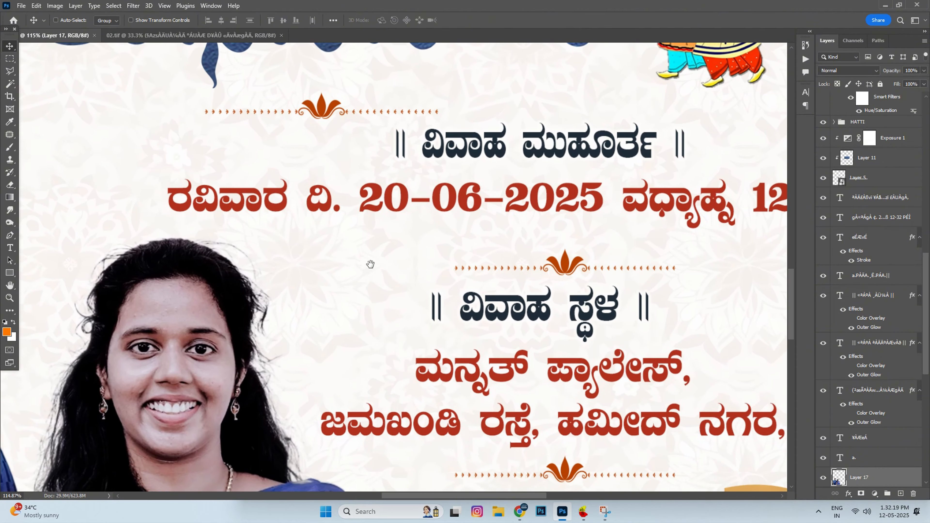
{"action": "left_click_drag", "start_coordinate": [225, 321], "coordinate": [416, 280]}
{"action": "left_click_drag", "start_coordinate": [262, 286], "coordinate": [414, 286]}
{"action": "left_click_drag", "start_coordinate": [483, 361], "coordinate": [387, 259]}
{"action": "left_click_drag", "start_coordinate": [616, 418], "coordinate": [396, 278]}
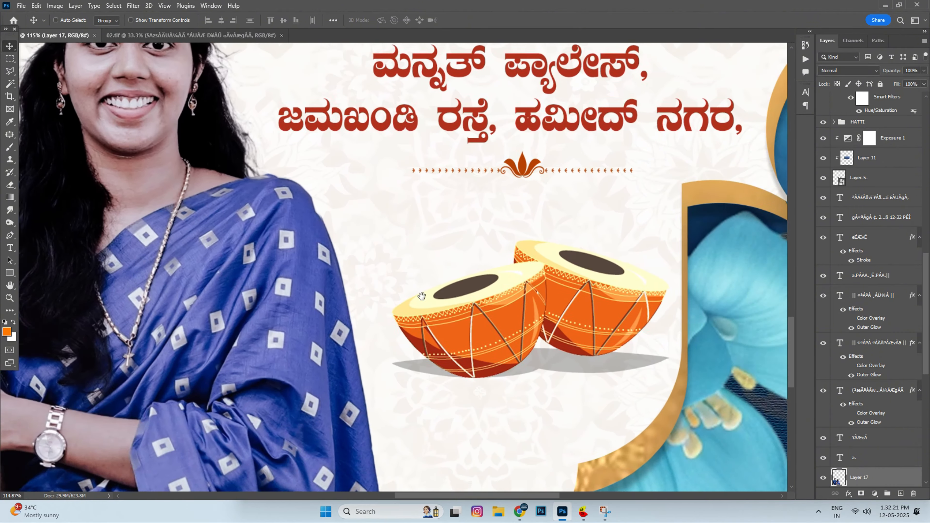
{"action": "left_click_drag", "start_coordinate": [601, 330], "coordinate": [418, 374]}
{"action": "scroll", "coordinate": [453, 329], "scroll_direction": "down", "scroll_amount": 5}
{"action": "scroll", "coordinate": [453, 329], "scroll_direction": "down", "scroll_amount": 5}
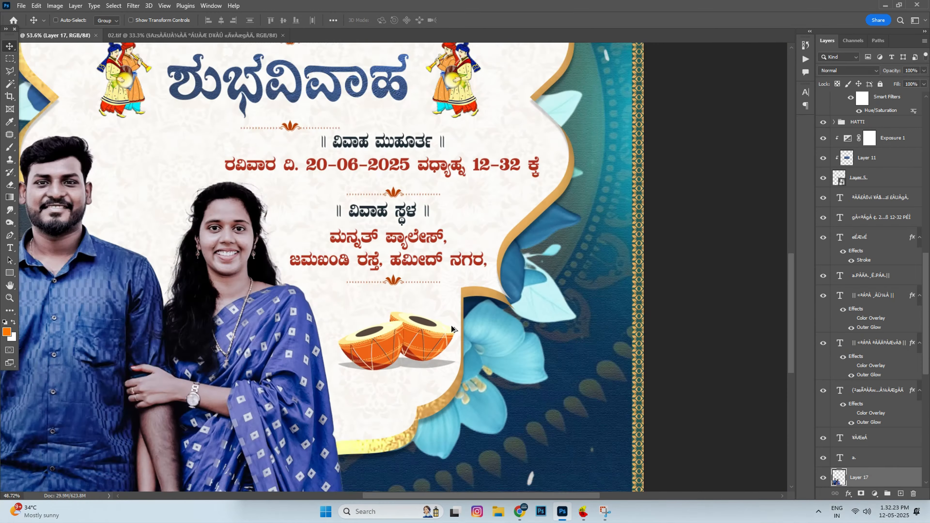
{"action": "scroll", "coordinate": [410, 151], "scroll_direction": "up", "scroll_amount": 3}
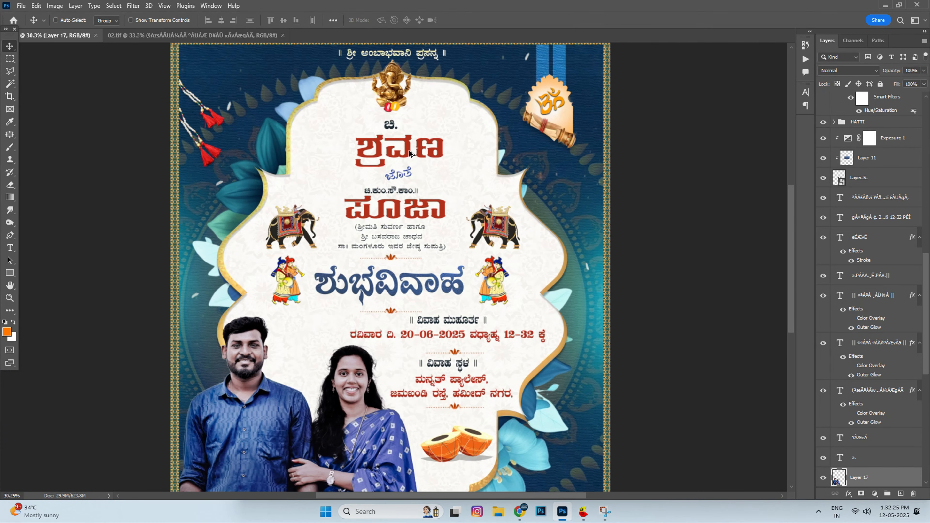
{"action": "scroll", "coordinate": [410, 150], "scroll_direction": "down", "scroll_amount": 3}
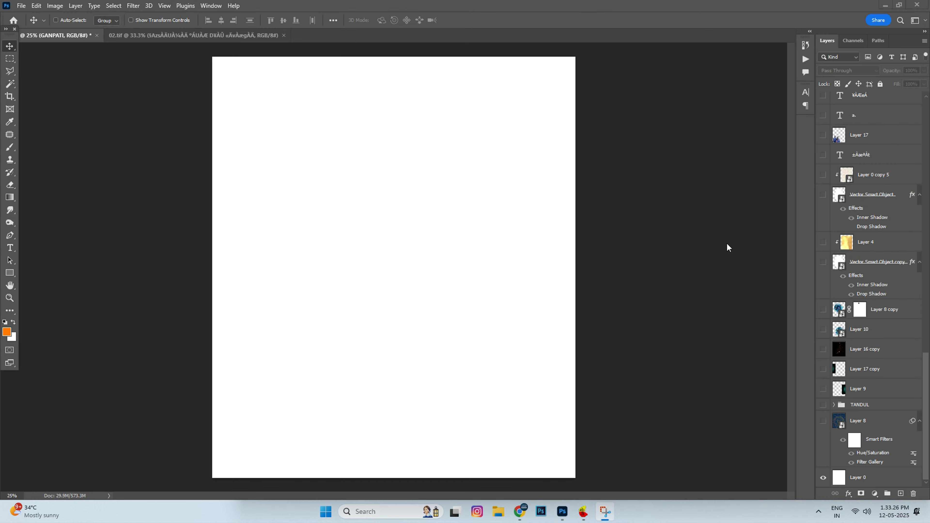
Step: Show the background layers Layer 8, the TANDUL group, Layer 9, Layer 17 copy and Layer 16 copy
{"action": "scroll", "coordinate": [526, 326], "scroll_direction": "up", "scroll_amount": 1}
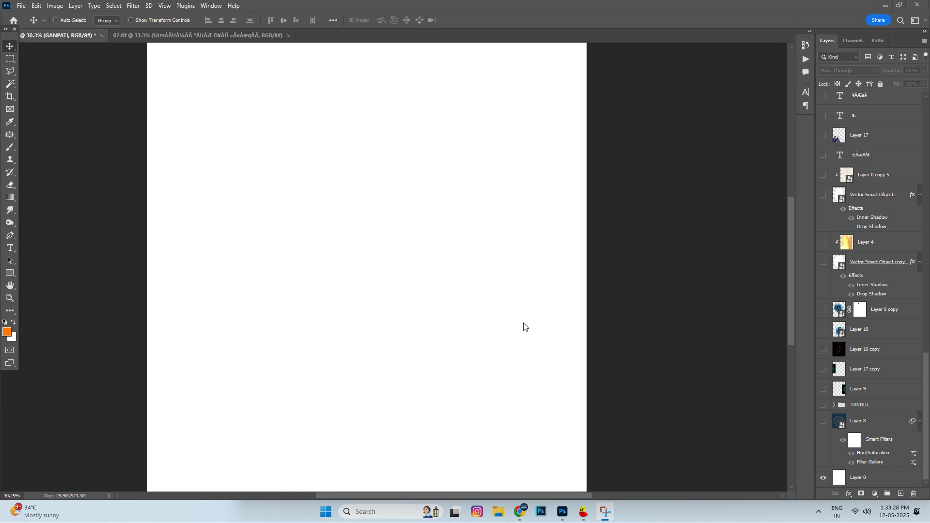
{"action": "scroll", "coordinate": [525, 326], "scroll_direction": "down", "scroll_amount": 1}
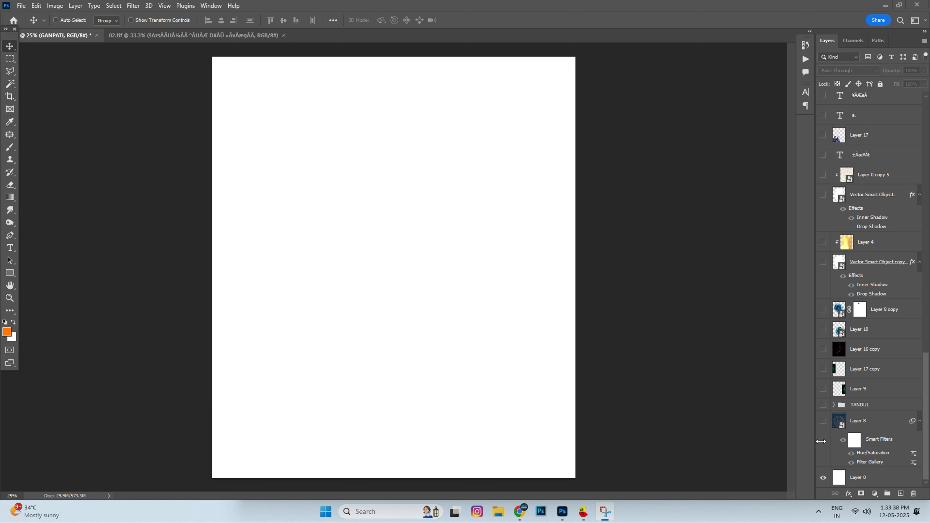
{"action": "left_click", "coordinate": [824, 421]}
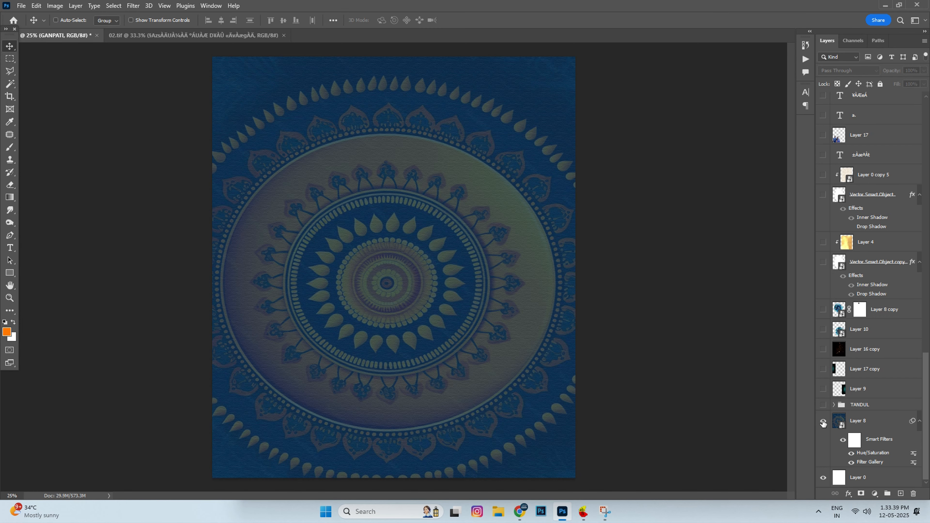
{"action": "left_click", "coordinate": [823, 405]}
{"action": "left_click", "coordinate": [823, 389]}
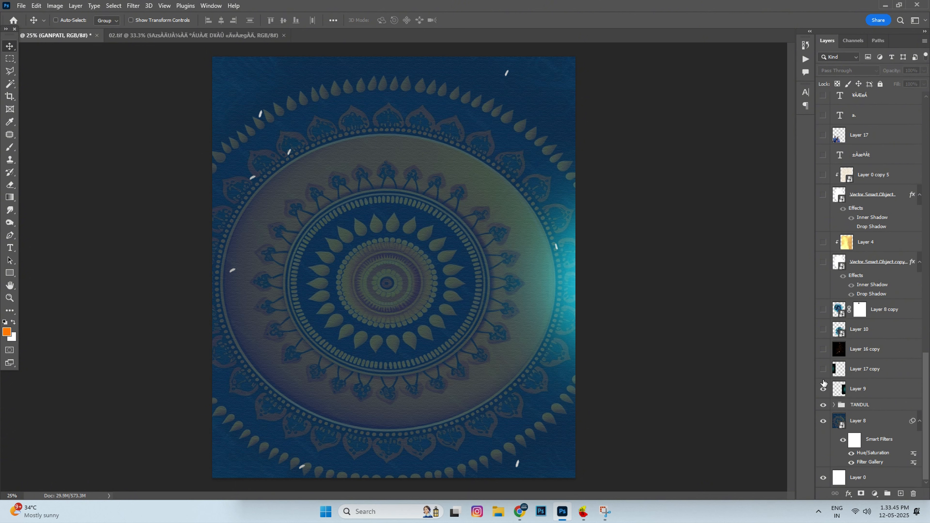
{"action": "left_click", "coordinate": [824, 370]}
{"action": "left_click", "coordinate": [824, 350]}
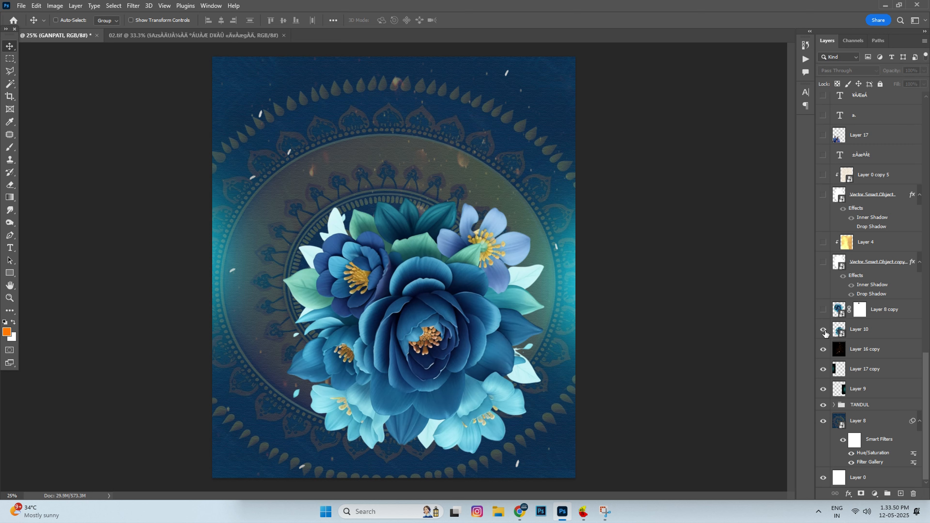
Step: Show the flowers in Layer 8 copy and the central frame with its gold Layer 4 edge and patterned Layer 0 copy 5 fill
{"action": "left_click", "coordinate": [824, 309]}
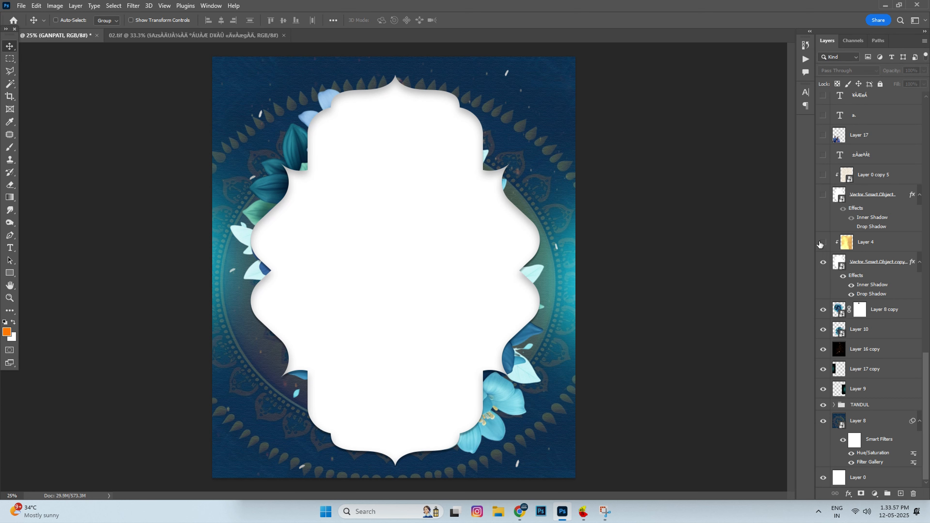
{"action": "left_click", "coordinate": [822, 242]}
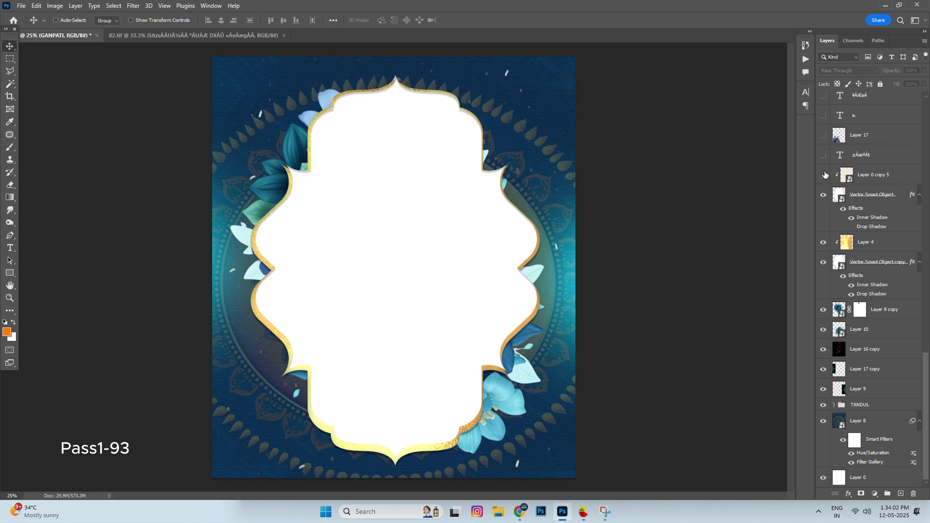
{"action": "left_click", "coordinate": [824, 175]}
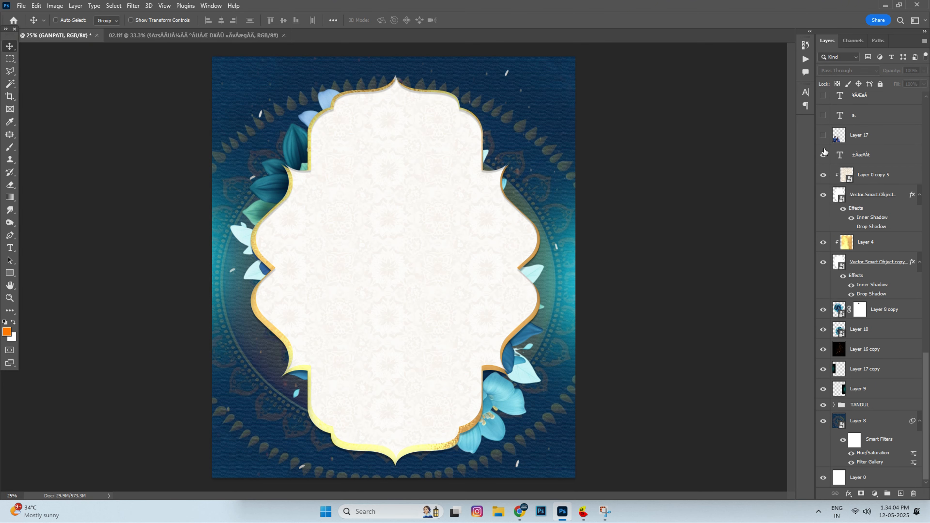
Step: Show the groom's name, the couple photo on Layer 17, the groom's prefix and the bride's name
{"action": "left_click", "coordinate": [823, 154]}
{"action": "scroll", "coordinate": [848, 310], "scroll_direction": "up", "scroll_amount": 5}
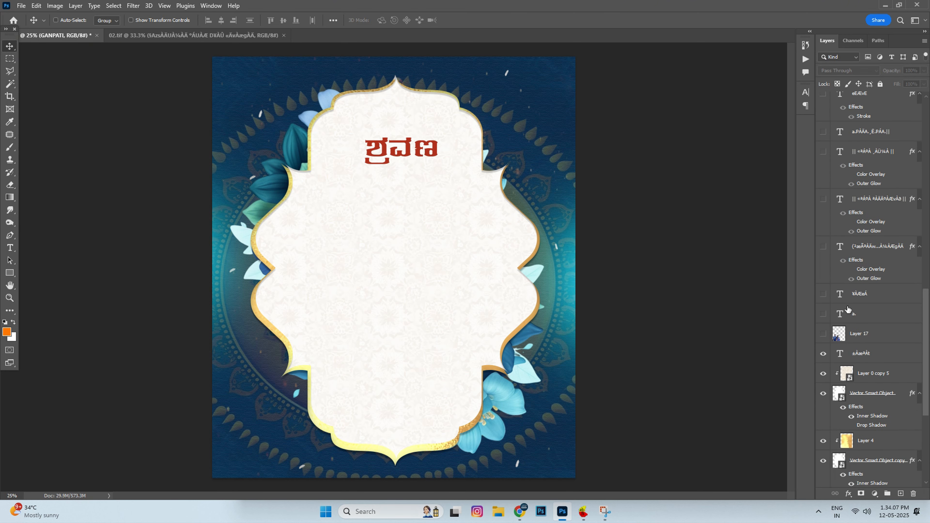
{"action": "left_click", "coordinate": [824, 334]}
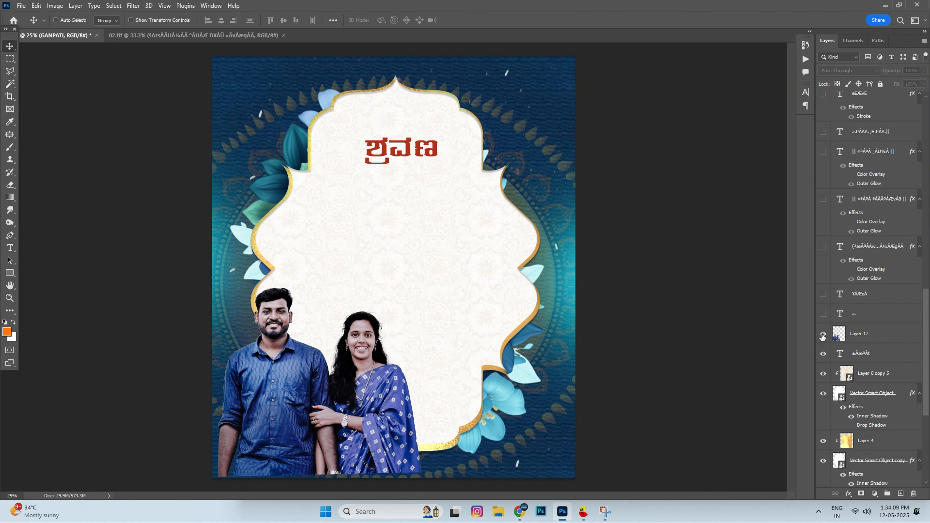
{"action": "left_click", "coordinate": [825, 316]}
{"action": "left_click", "coordinate": [824, 295]}
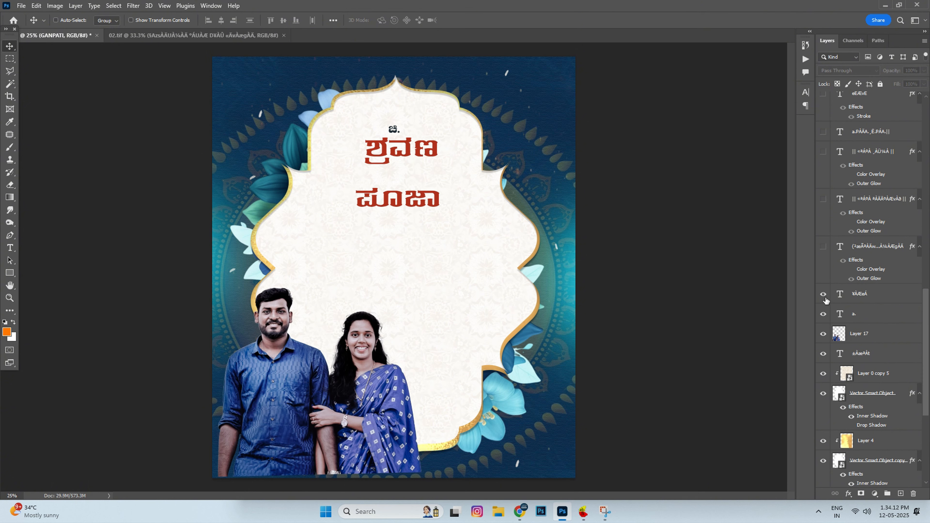
Step: Show the bride's parents text, the wedding time and venue headings, and the bride's prefix text
{"action": "left_click", "coordinate": [824, 246]}
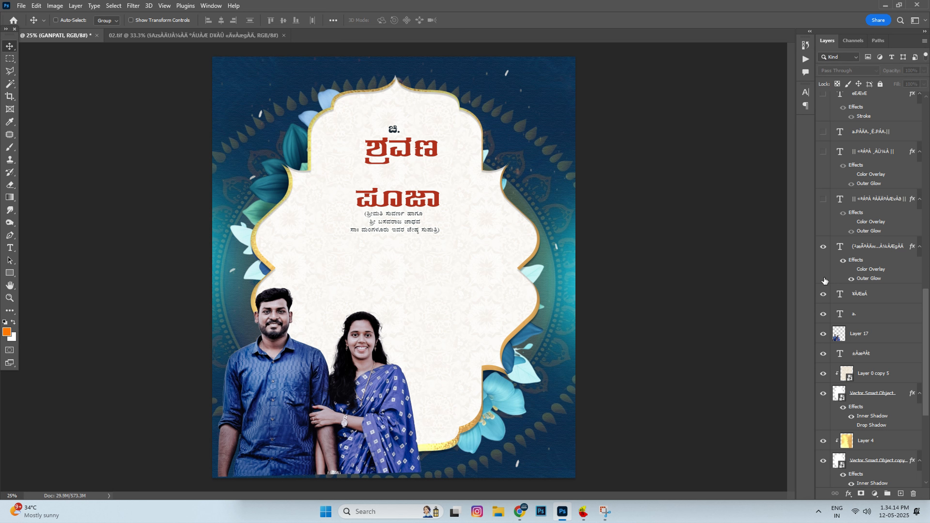
{"action": "left_click", "coordinate": [824, 199]}
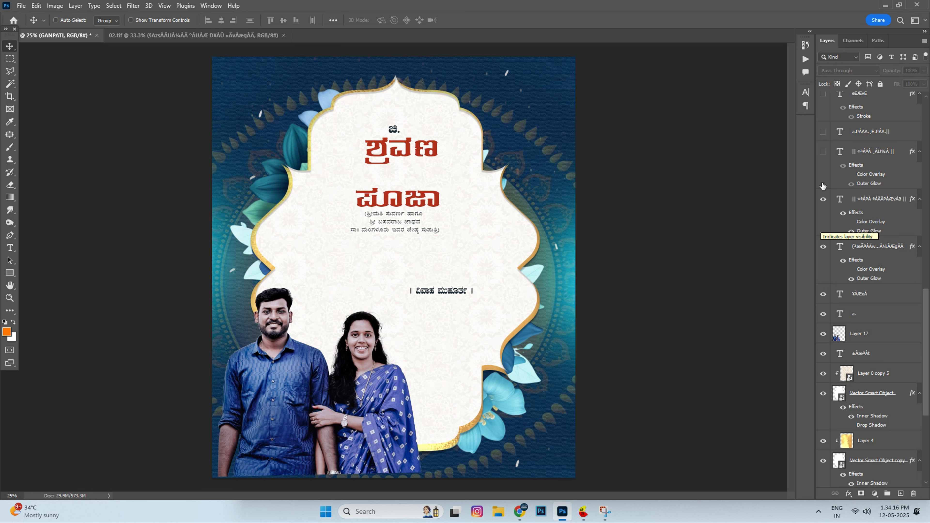
{"action": "left_click", "coordinate": [823, 152]}
{"action": "scroll", "coordinate": [824, 153], "scroll_direction": "up", "scroll_amount": 2}
{"action": "left_click", "coordinate": [824, 172]}
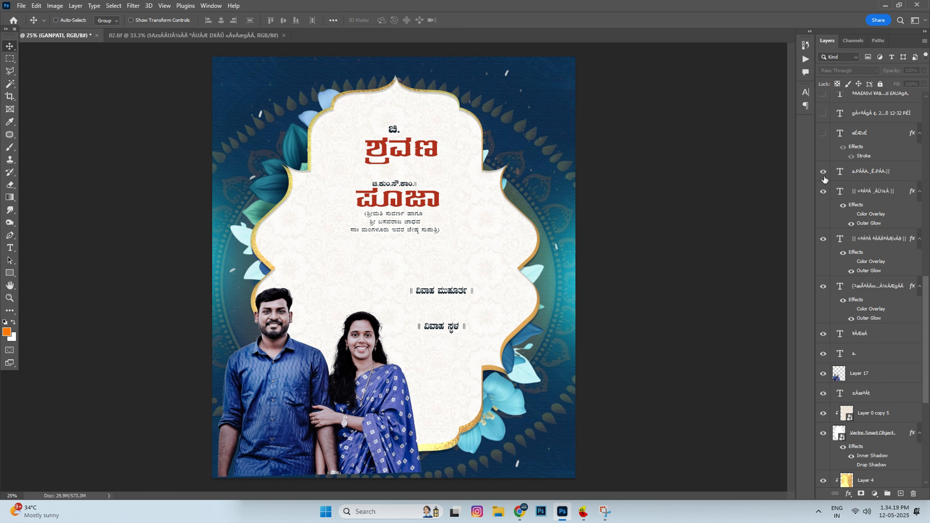
Step: Show the connecting word between the couple's names, the wedding date line and the venue address text
{"action": "scroll", "coordinate": [824, 176], "scroll_direction": "up", "scroll_amount": 1}
{"action": "left_click", "coordinate": [823, 153]}
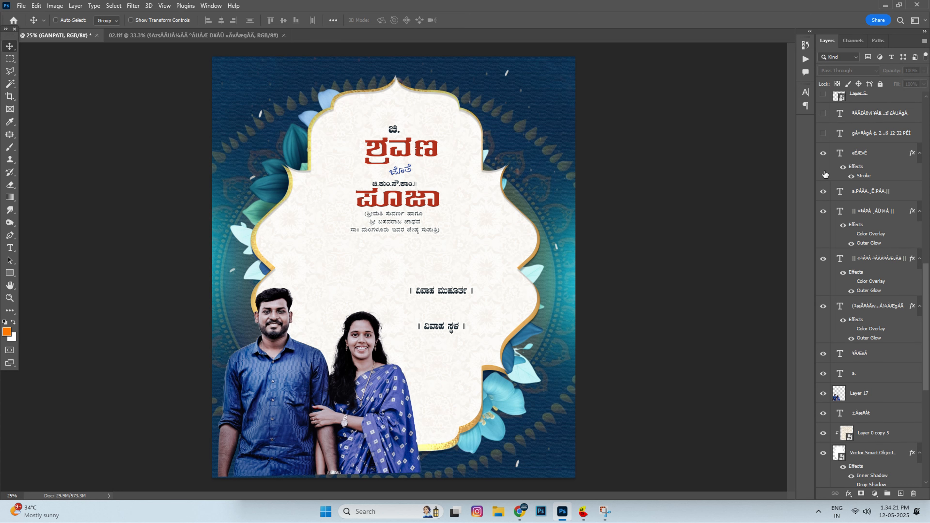
{"action": "scroll", "coordinate": [826, 175], "scroll_direction": "up", "scroll_amount": 2}
{"action": "left_click", "coordinate": [825, 173]}
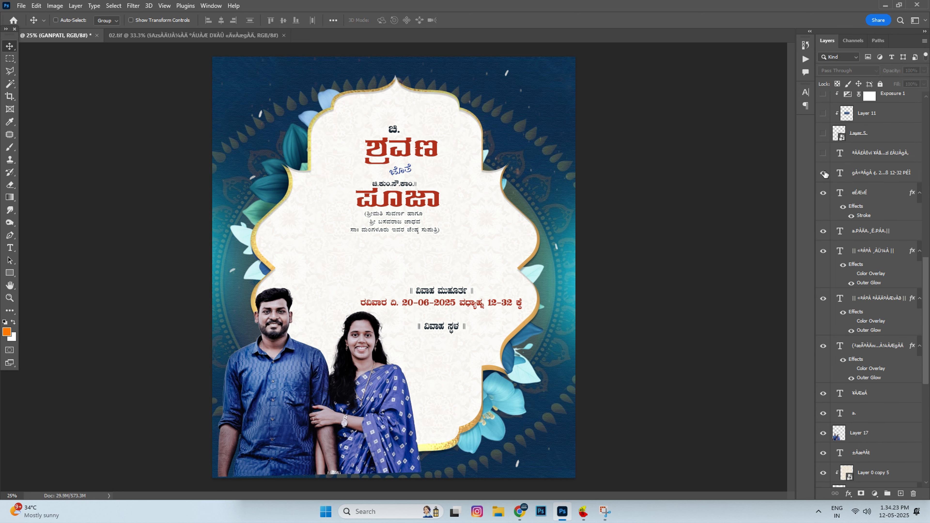
{"action": "left_click", "coordinate": [824, 154]}
Step: Show the wedding title on Layer 5 together with its clipped Layer 11 texture and Exposure 1 adjustment
{"action": "left_click", "coordinate": [823, 133]}
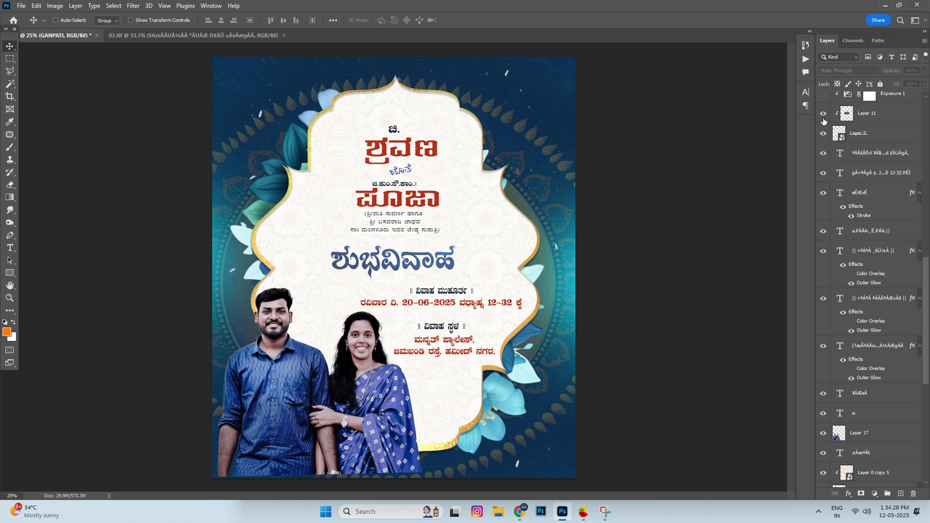
{"action": "scroll", "coordinate": [824, 123], "scroll_direction": "up", "scroll_amount": 2}
{"action": "left_click", "coordinate": [823, 133]}
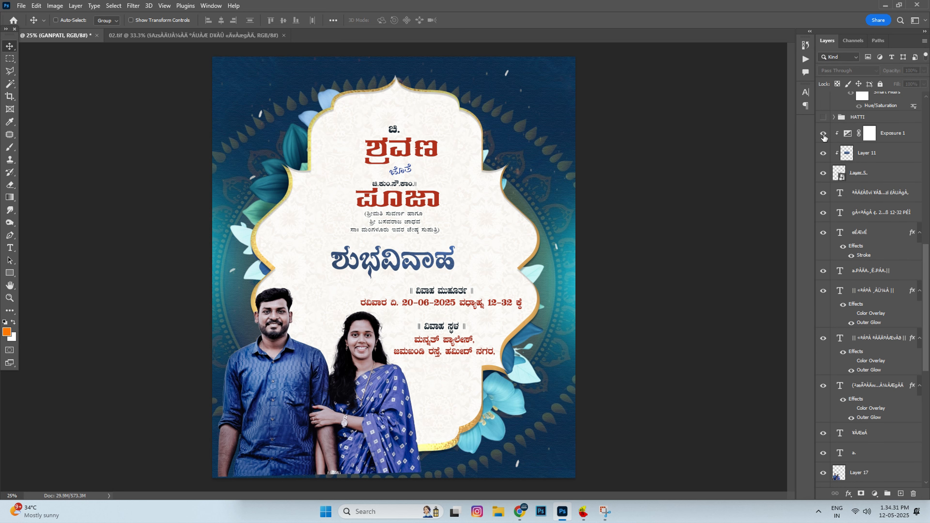
Step: Show the HATTI elephant group, the drums and their shadow in the TABLA group, and the GANPATI group
{"action": "left_click", "coordinate": [824, 118]}
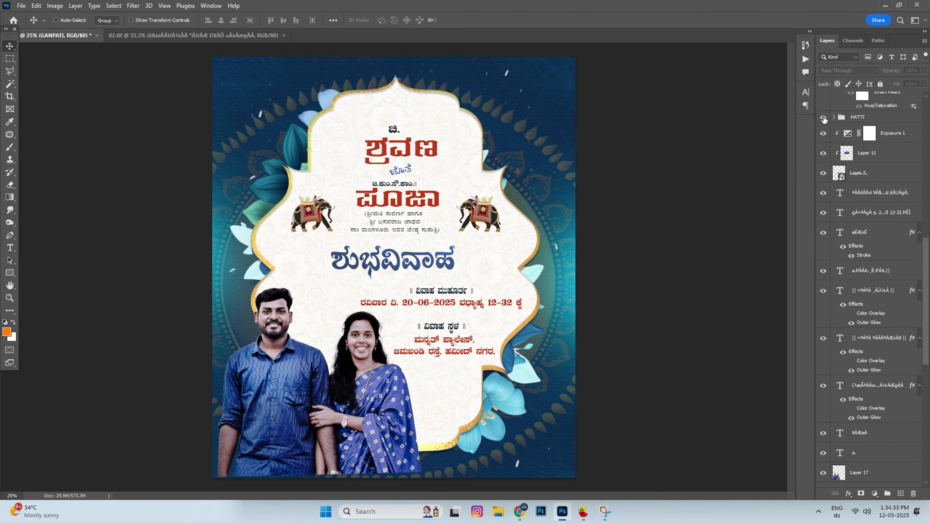
{"action": "scroll", "coordinate": [829, 156], "scroll_direction": "up", "scroll_amount": 5}
{"action": "left_click", "coordinate": [823, 180]}
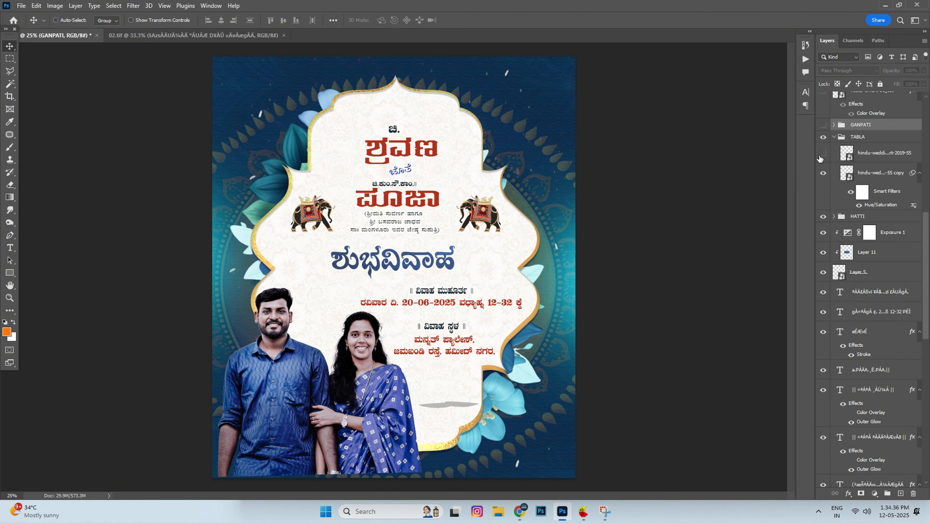
{"action": "left_click", "coordinate": [823, 124]}
Step: Show the four lotus dividers: Vector Smart Object and its copies 8, 3 and 7
{"action": "scroll", "coordinate": [825, 126], "scroll_direction": "up", "scroll_amount": 1}
{"action": "left_click", "coordinate": [824, 130]}
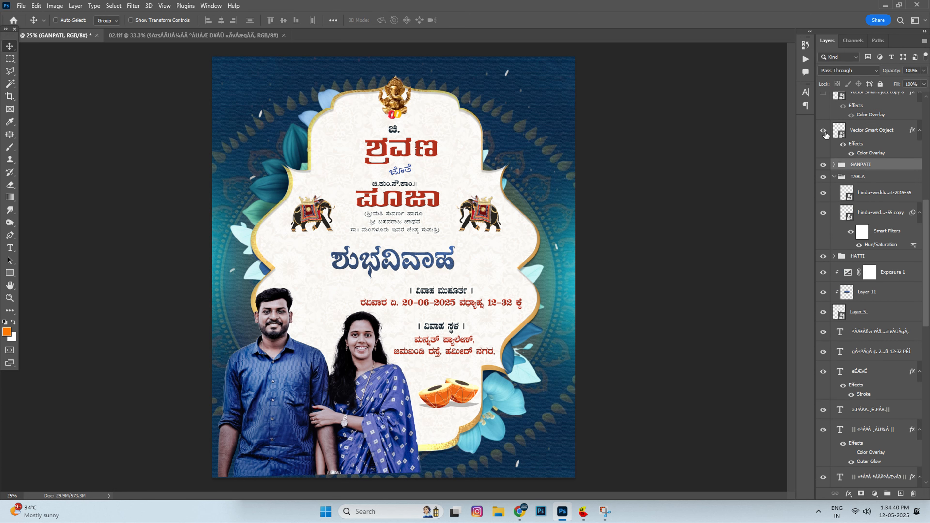
{"action": "scroll", "coordinate": [827, 135], "scroll_direction": "up", "scroll_amount": 2}
{"action": "left_click", "coordinate": [824, 133]}
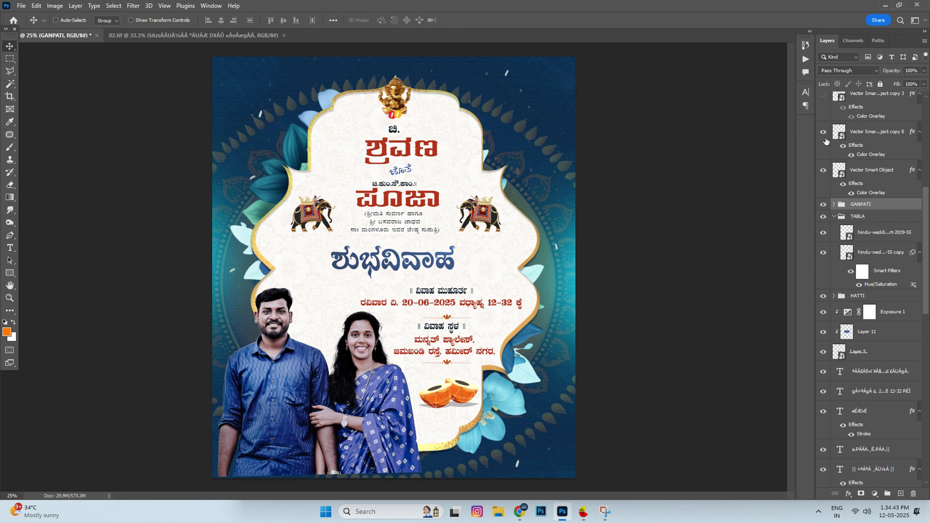
{"action": "scroll", "coordinate": [826, 135], "scroll_direction": "up", "scroll_amount": 2}
{"action": "left_click", "coordinate": [824, 133]}
{"action": "scroll", "coordinate": [826, 139], "scroll_direction": "up", "scroll_amount": 1}
{"action": "scroll", "coordinate": [826, 141], "scroll_direction": "up", "scroll_amount": 1}
{"action": "left_click", "coordinate": [824, 135]}
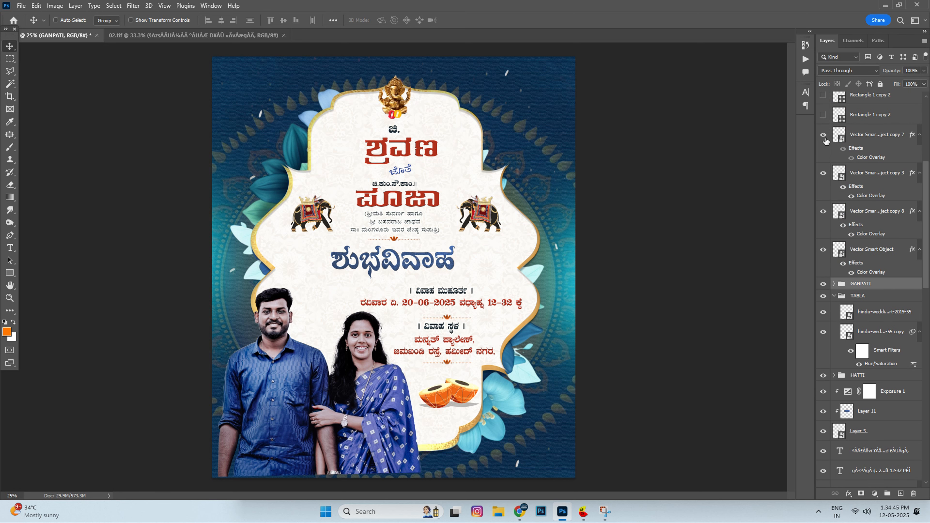
Step: Show the hanging blue ribbons made of the two Rectangle 1 copy 2 and two Rectangle 1 copy 3 layers
{"action": "left_click", "coordinate": [824, 115]}
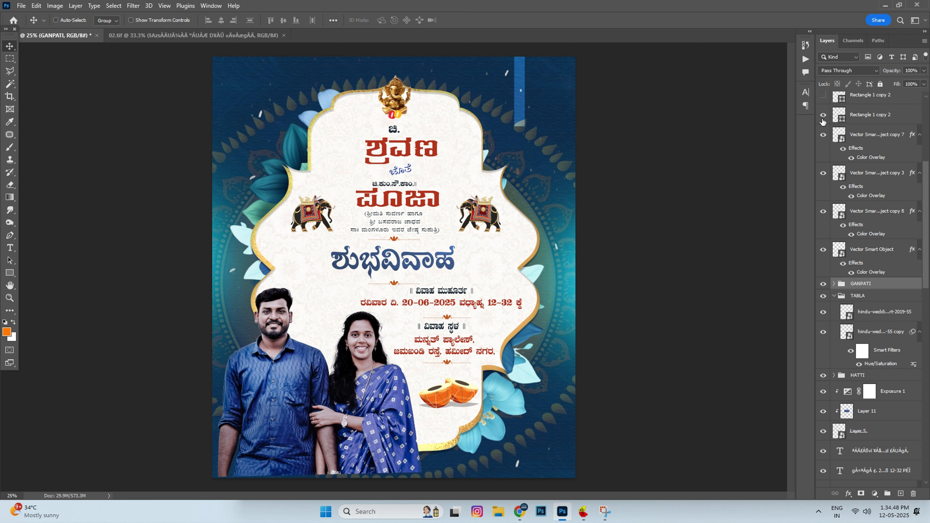
{"action": "left_click", "coordinate": [824, 98]}
{"action": "scroll", "coordinate": [826, 118], "scroll_direction": "up", "scroll_amount": 3}
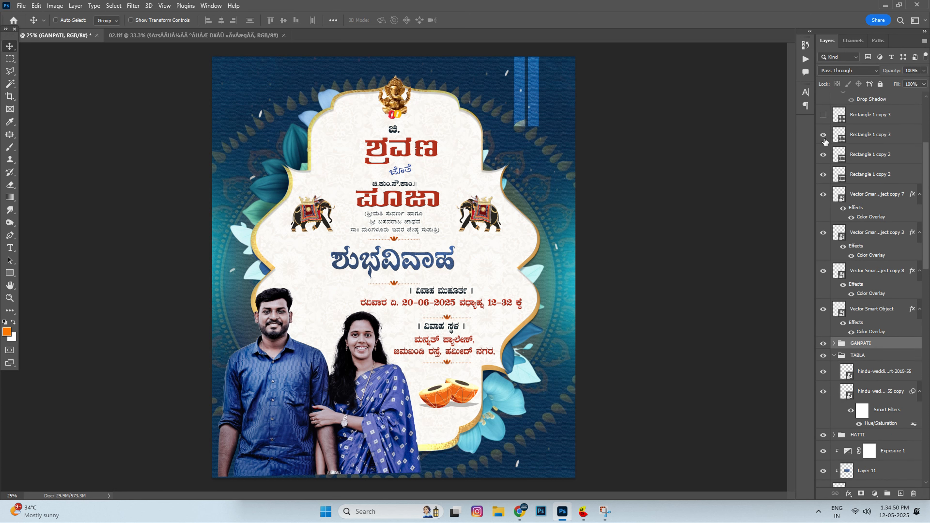
{"action": "left_click", "coordinate": [823, 138]}
{"action": "left_click", "coordinate": [824, 115]}
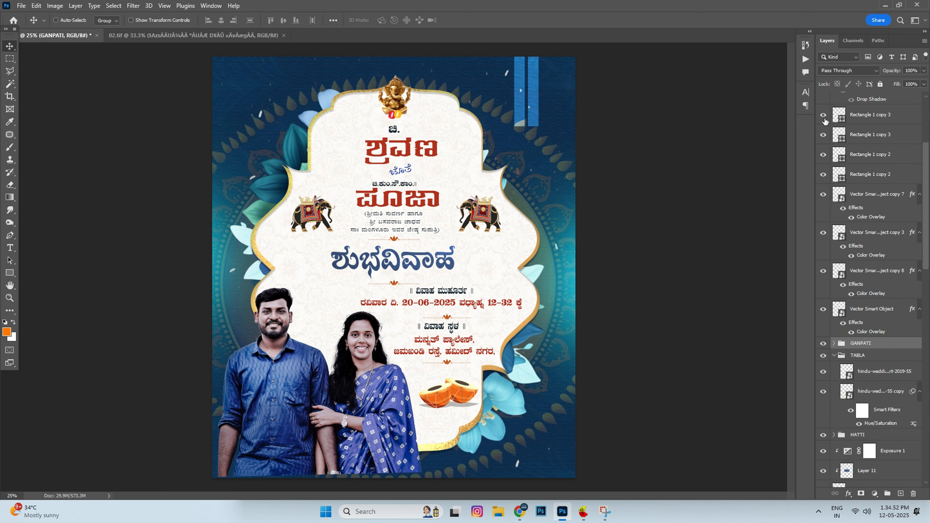
Step: Show the scroll badge on Layer 15, the Om symbol on Layer 18, the red tassel image and the Group 6 border
{"action": "scroll", "coordinate": [825, 121], "scroll_direction": "up", "scroll_amount": 3}
{"action": "left_click", "coordinate": [824, 136]}
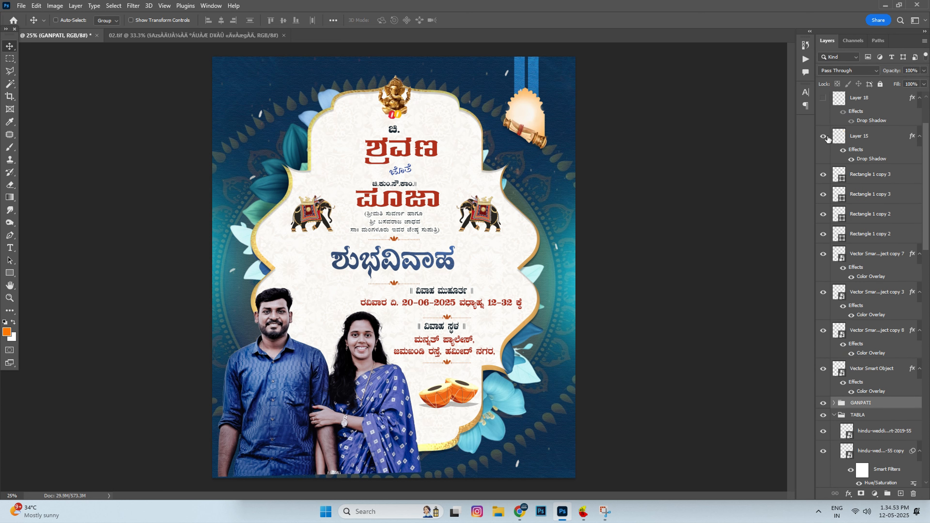
{"action": "left_click", "coordinate": [826, 119]}
{"action": "scroll", "coordinate": [826, 124], "scroll_direction": "up", "scroll_amount": 3}
{"action": "left_click", "coordinate": [826, 136]}
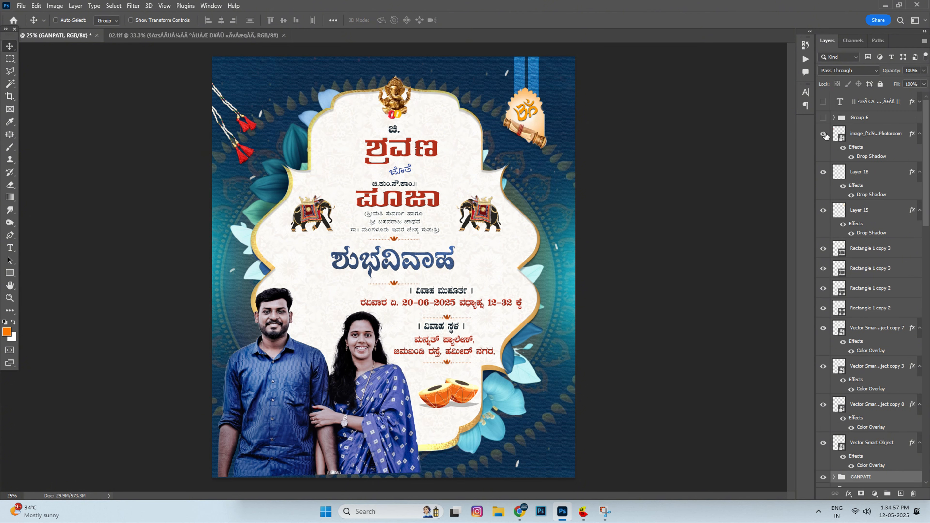
{"action": "left_click", "coordinate": [824, 118]}
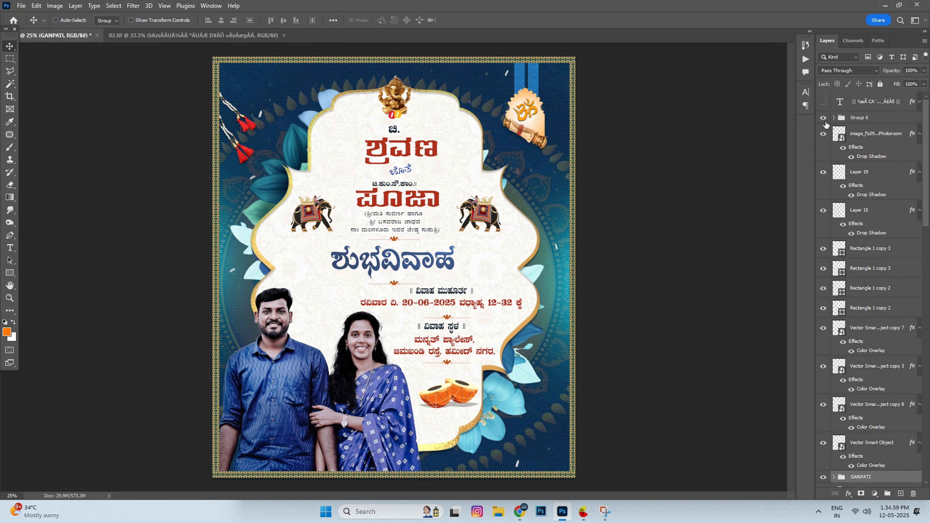
Step: Show the Kannada invocation text layer at the top of the wedding invitation
{"action": "left_click", "coordinate": [824, 102]}
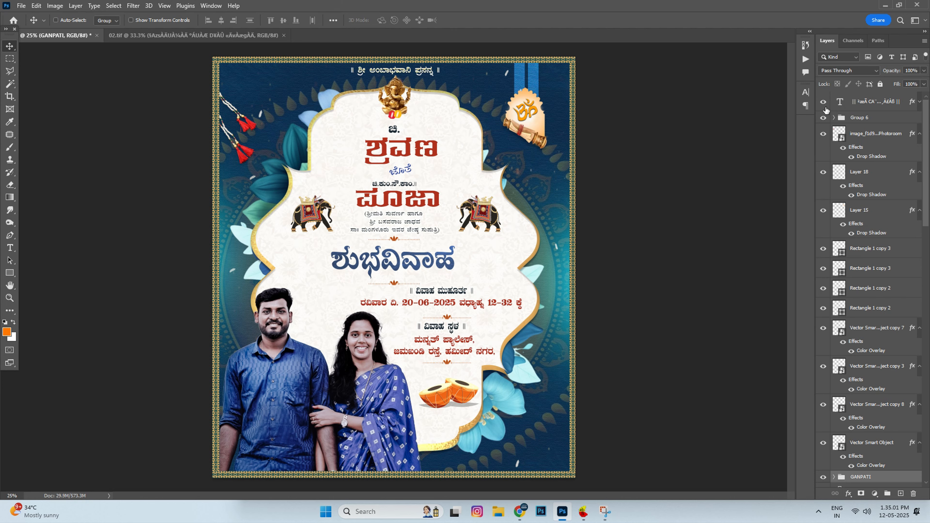
Step: Examine the finished invitation up close, from the drums and event text to the hanging badge, Ganesha figure and red tassels
{"action": "scroll", "coordinate": [532, 411], "scroll_direction": "up", "scroll_amount": 3}
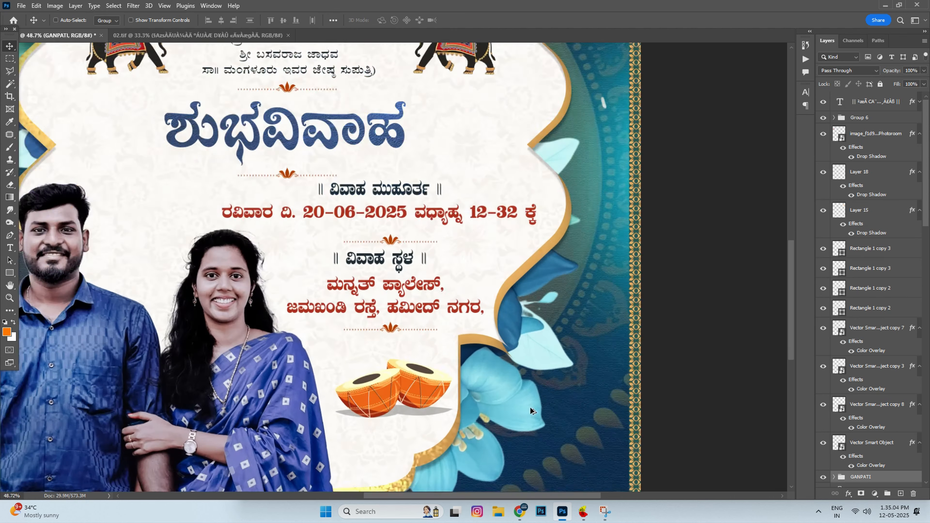
{"action": "scroll", "coordinate": [532, 411], "scroll_direction": "up", "scroll_amount": 3}
{"action": "left_click_drag", "start_coordinate": [541, 398], "coordinate": [513, 244]}
{"action": "left_click_drag", "start_coordinate": [523, 169], "coordinate": [536, 319]}
{"action": "left_click_drag", "start_coordinate": [526, 150], "coordinate": [538, 316]}
{"action": "left_click_drag", "start_coordinate": [529, 146], "coordinate": [539, 315]}
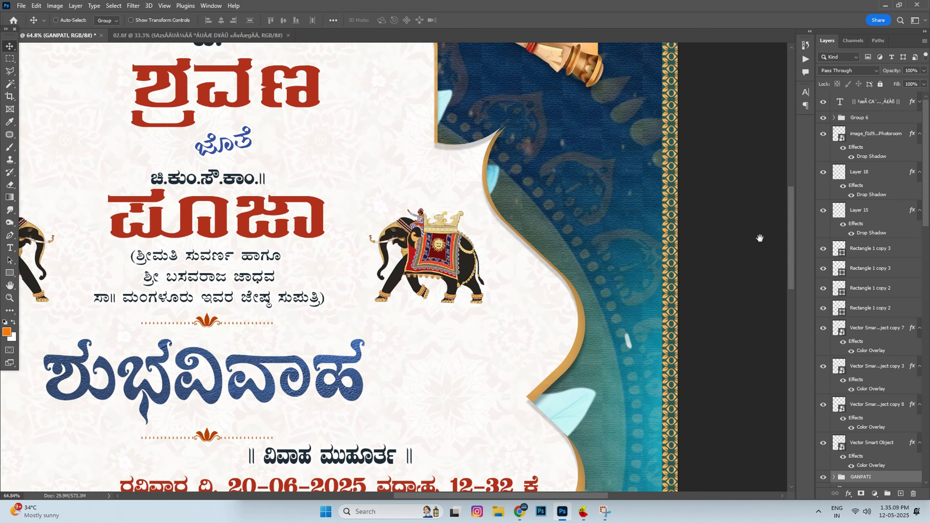
{"action": "left_click_drag", "start_coordinate": [792, 239], "coordinate": [788, 183]}
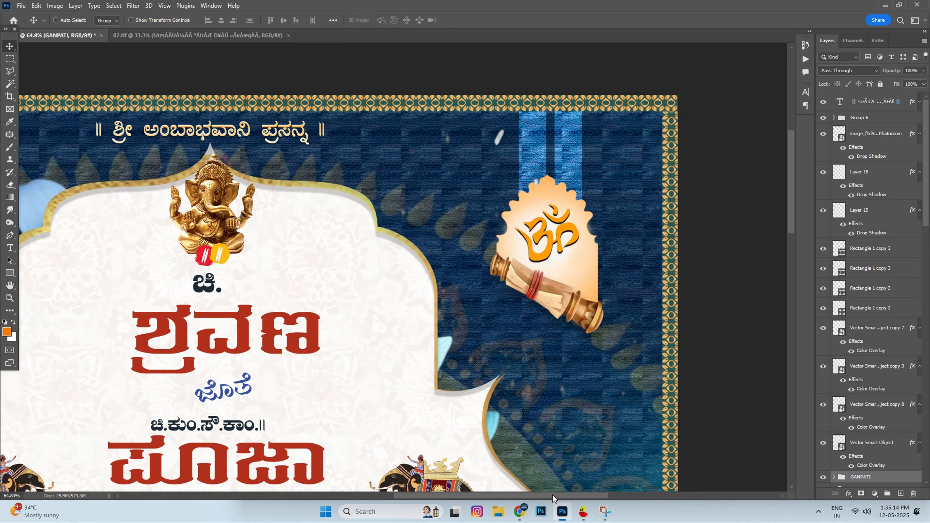
{"action": "left_click_drag", "start_coordinate": [552, 495], "coordinate": [406, 496]}
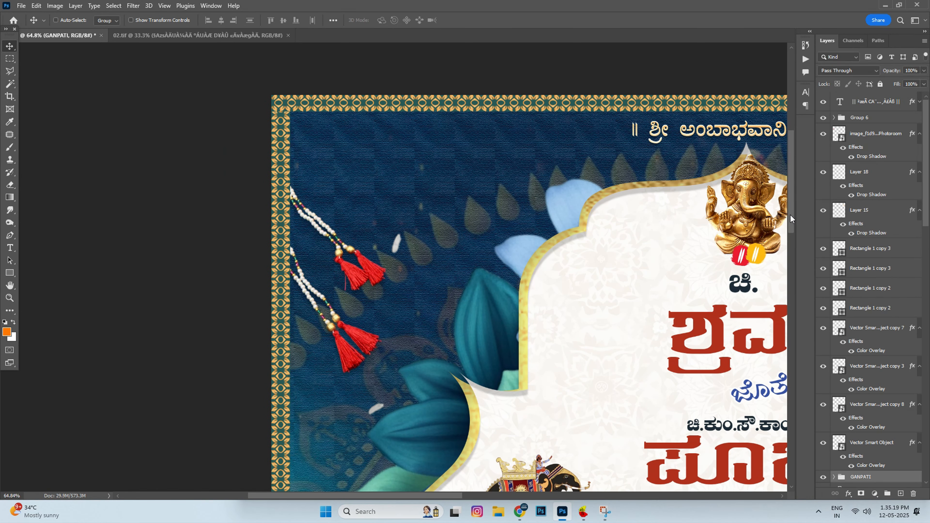
{"action": "left_click_drag", "start_coordinate": [790, 215], "coordinate": [791, 239]}
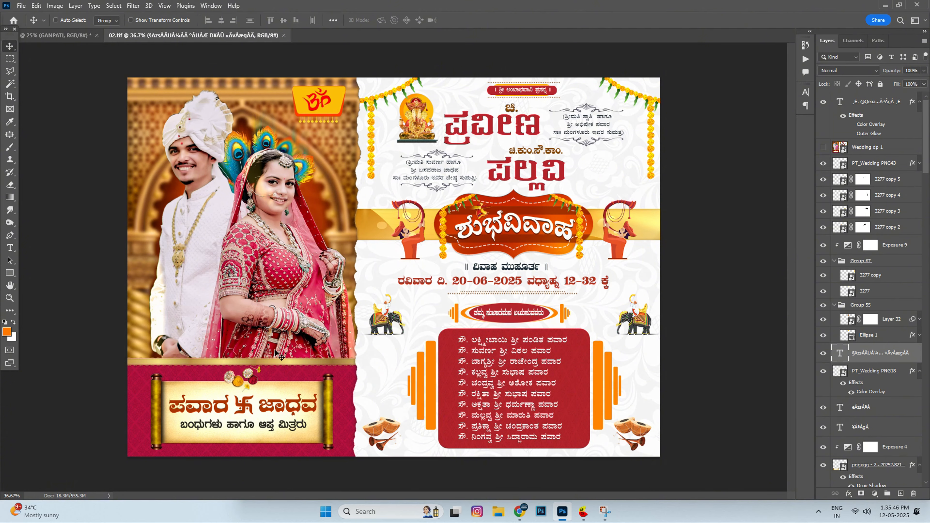
Step: Examine the 02.tif invitation up close, covering the couple photo, names, title badge, date line, elephants and guest list panel
{"action": "scroll", "coordinate": [226, 103], "scroll_direction": "up", "scroll_amount": 8}
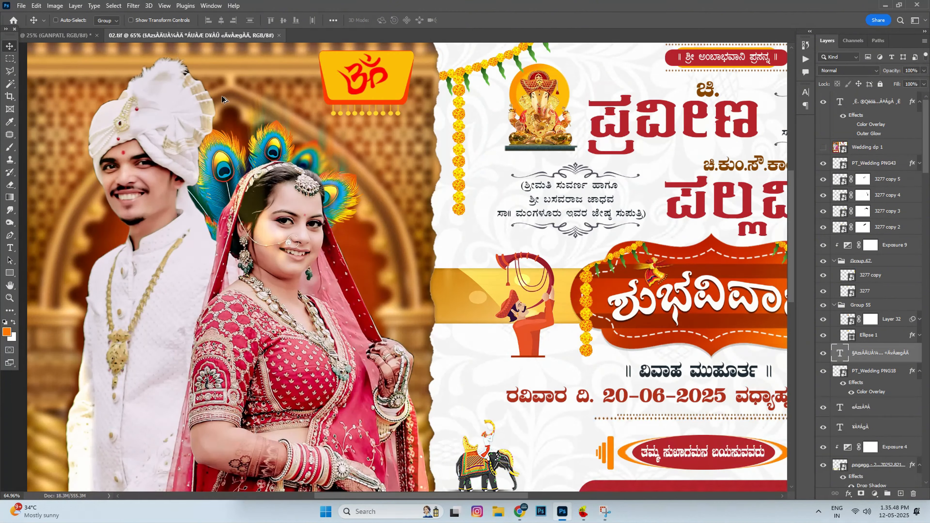
{"action": "left_click_drag", "start_coordinate": [532, 170], "coordinate": [473, 182]}
{"action": "left_click_drag", "start_coordinate": [568, 199], "coordinate": [458, 213]}
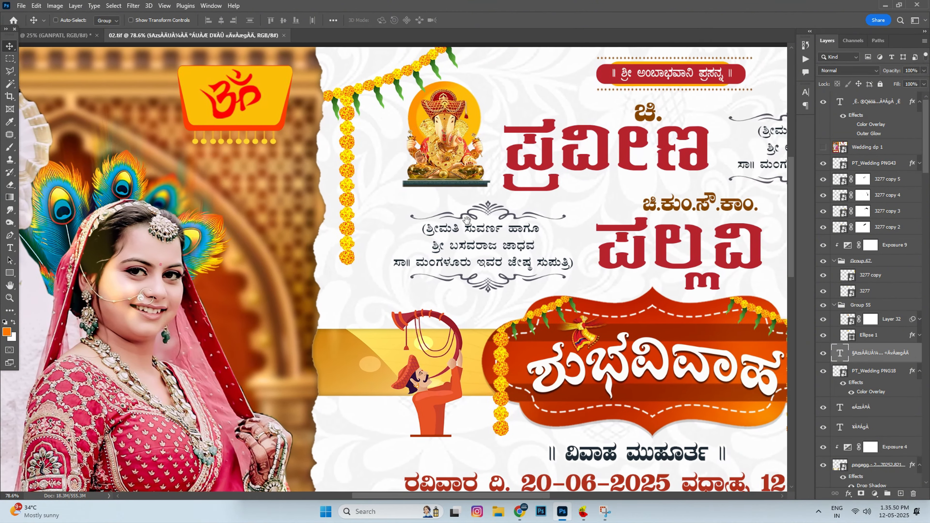
{"action": "left_click_drag", "start_coordinate": [579, 220], "coordinate": [476, 219]}
{"action": "left_click_drag", "start_coordinate": [601, 249], "coordinate": [489, 236]}
{"action": "left_click_drag", "start_coordinate": [567, 451], "coordinate": [550, 326]}
{"action": "left_click_drag", "start_coordinate": [540, 434], "coordinate": [538, 339]}
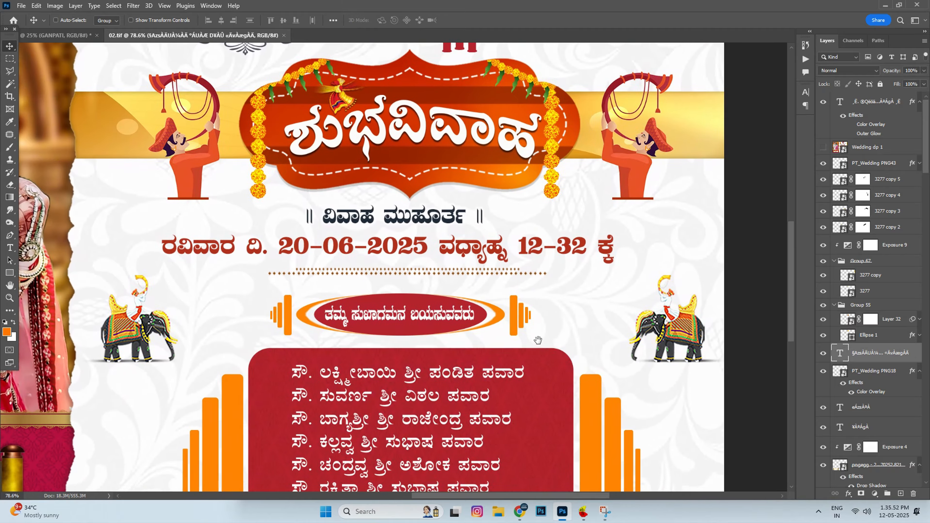
{"action": "left_click_drag", "start_coordinate": [537, 459], "coordinate": [513, 334]}
{"action": "left_click_drag", "start_coordinate": [502, 372], "coordinate": [515, 329]}
{"action": "left_click_drag", "start_coordinate": [273, 304], "coordinate": [461, 314]}
{"action": "left_click_drag", "start_coordinate": [175, 314], "coordinate": [494, 318]}
{"action": "left_click_drag", "start_coordinate": [704, 166], "coordinate": [412, 297]}
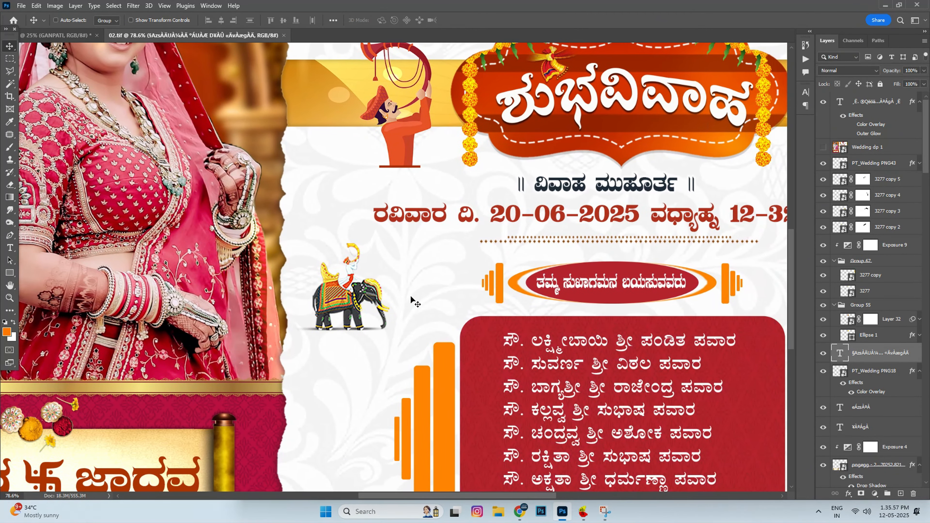
{"action": "scroll", "coordinate": [411, 297], "scroll_direction": "down", "scroll_amount": 1}
{"action": "scroll", "coordinate": [414, 288], "scroll_direction": "down", "scroll_amount": 5}
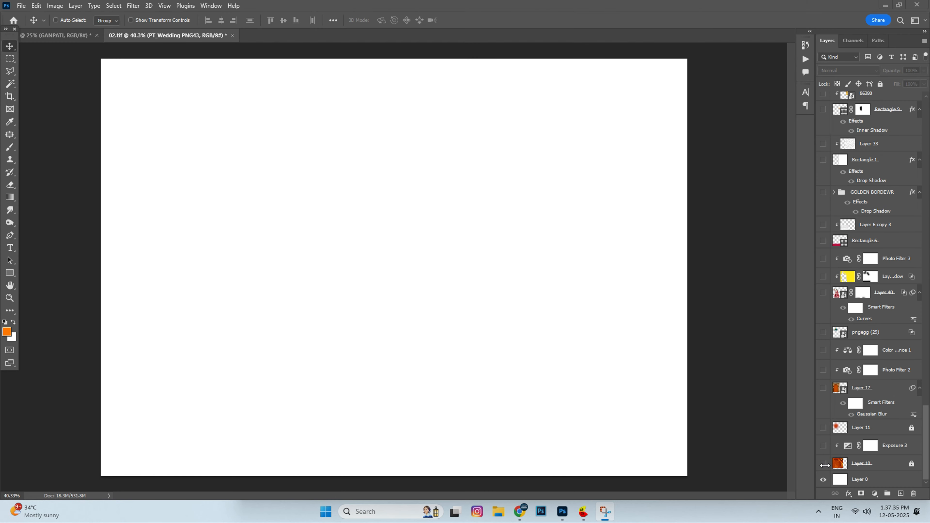
Step: Show Layer 10 with Exposure 3, Layer 11, and the blurred arch backdrop with Photo Filter 2 and Color Balance 1
{"action": "left_click", "coordinate": [626, 359]}
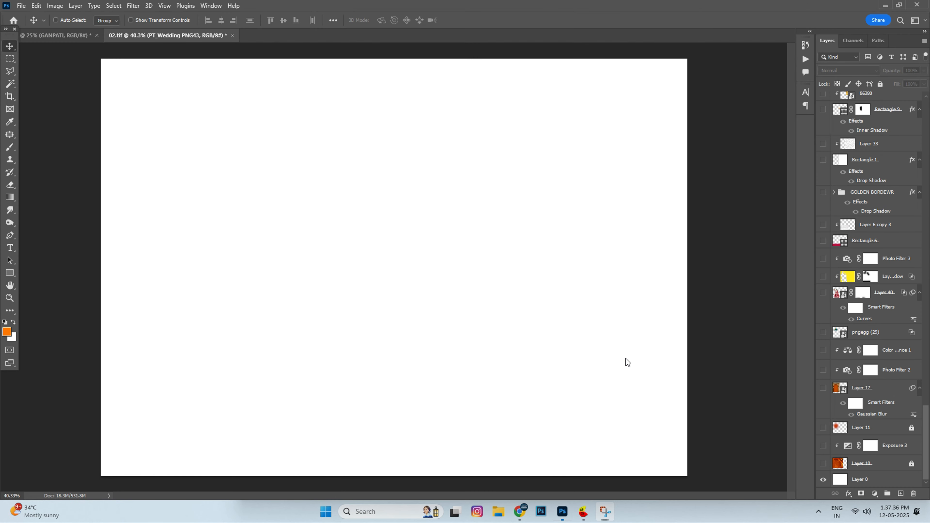
{"action": "left_click", "coordinate": [824, 464]}
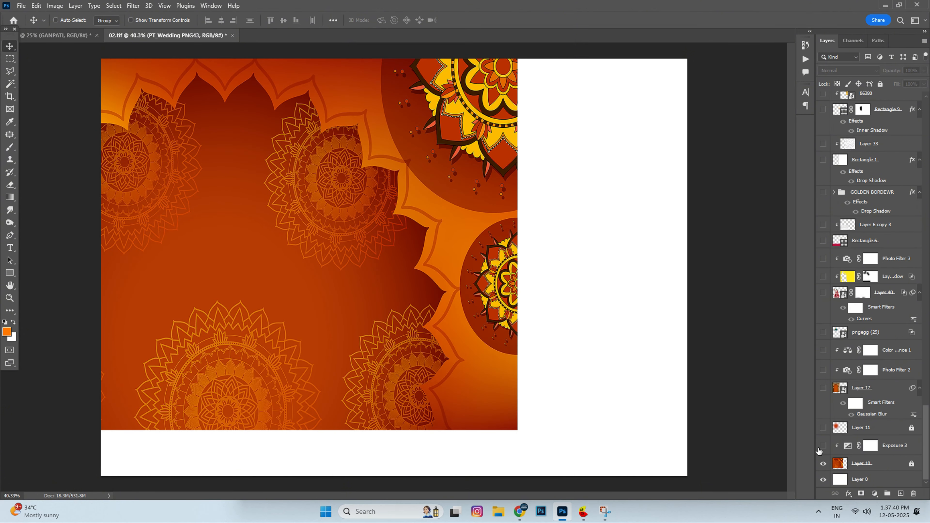
{"action": "left_click", "coordinate": [824, 427]}
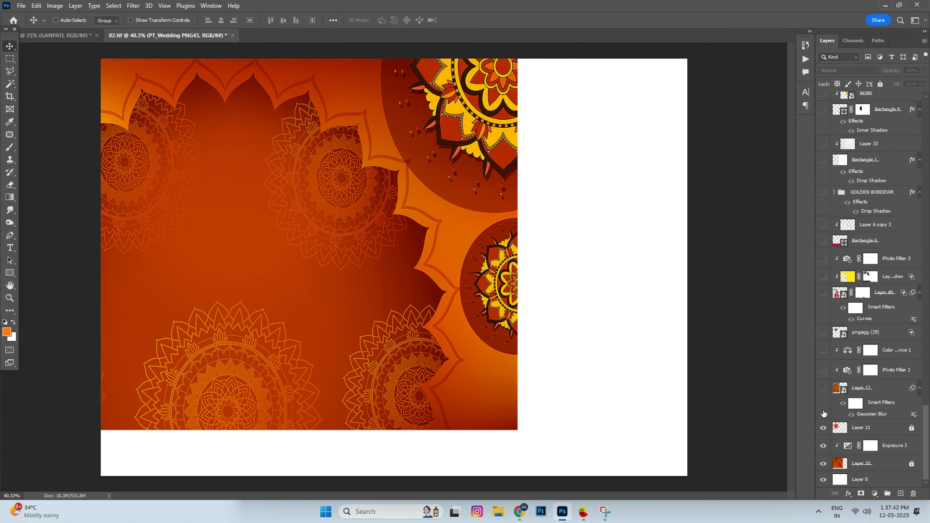
{"action": "left_click", "coordinate": [824, 387]}
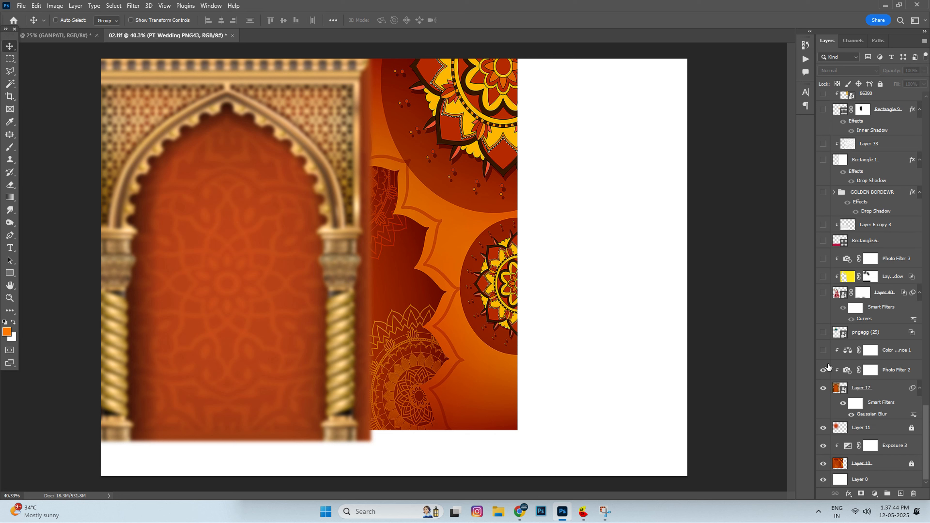
{"action": "left_click", "coordinate": [824, 350]}
Step: Show the pngegg (29) peacock feathers, the couple photo on Layer 40 and the yellow masked layer clipped to it
{"action": "left_click", "coordinate": [823, 333]}
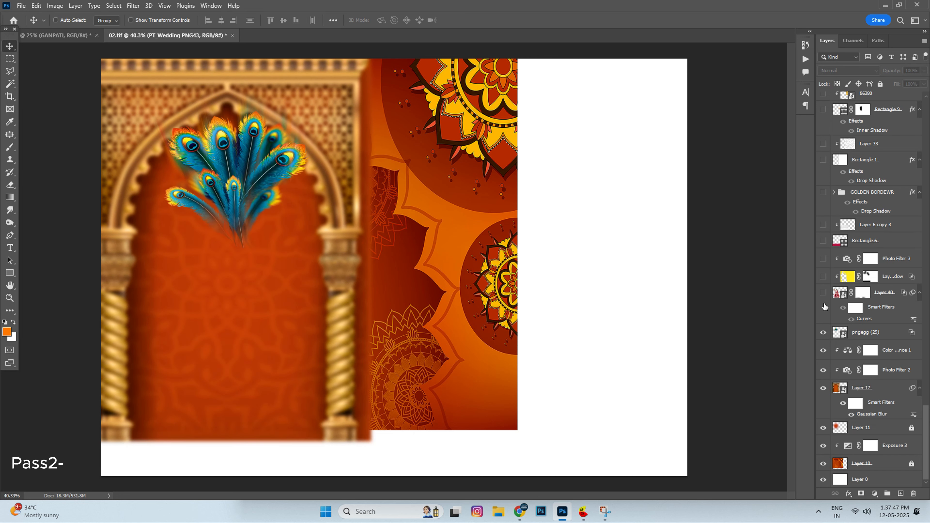
{"action": "left_click", "coordinate": [824, 292]}
{"action": "left_click", "coordinate": [823, 276]}
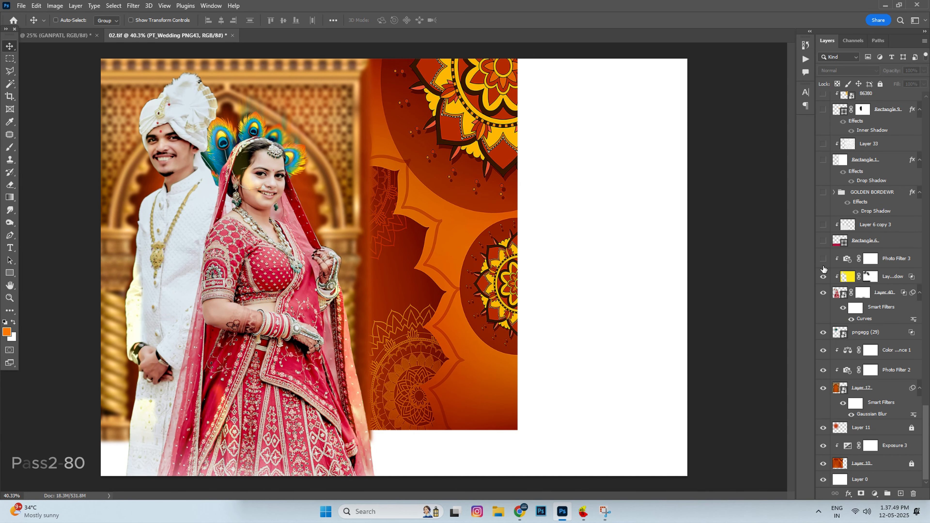
Step: Show Photo Filter 3, the crimson Rectangle 6 panel with its Layer 6 copy 3 pattern, and the GOLDEN BORDEWR group
{"action": "left_click", "coordinate": [824, 241]}
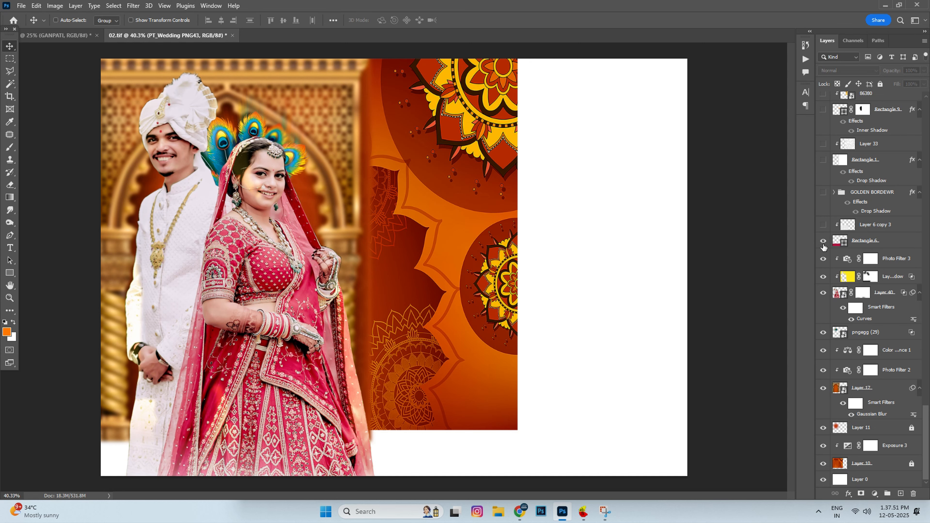
{"action": "left_click", "coordinate": [824, 225]}
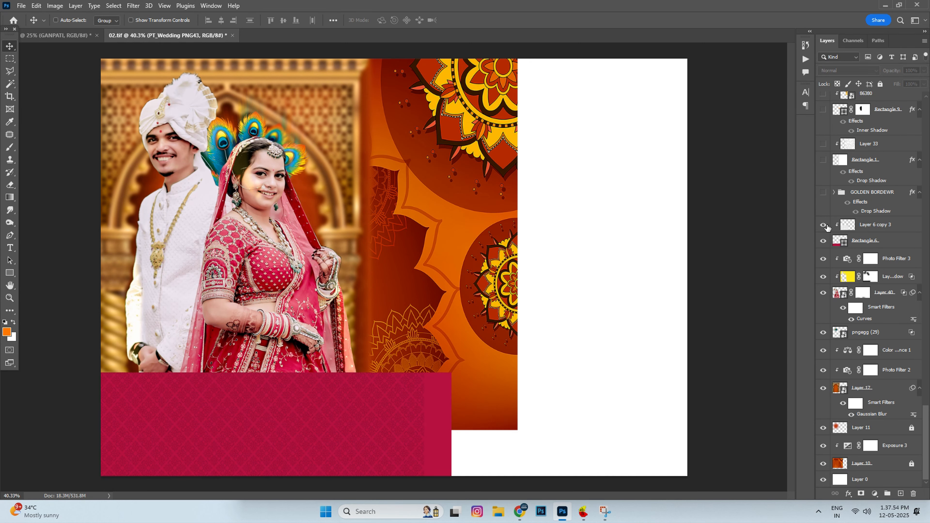
{"action": "left_click", "coordinate": [824, 192]}
Step: Show the white torn-edge Rectangle 1 panel and its Layer 33 floral pattern
{"action": "left_click", "coordinate": [824, 160]}
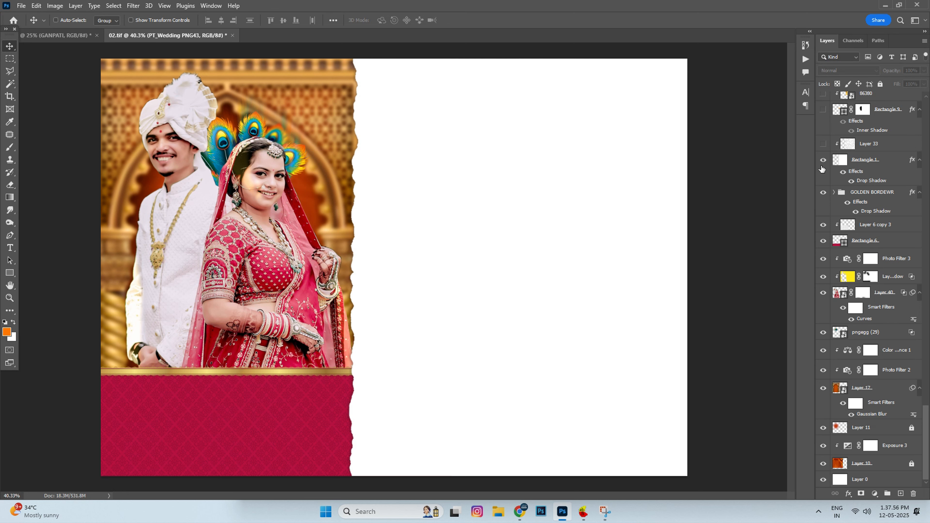
{"action": "scroll", "coordinate": [822, 169], "scroll_direction": "up", "scroll_amount": 3}
{"action": "left_click", "coordinate": [823, 239]}
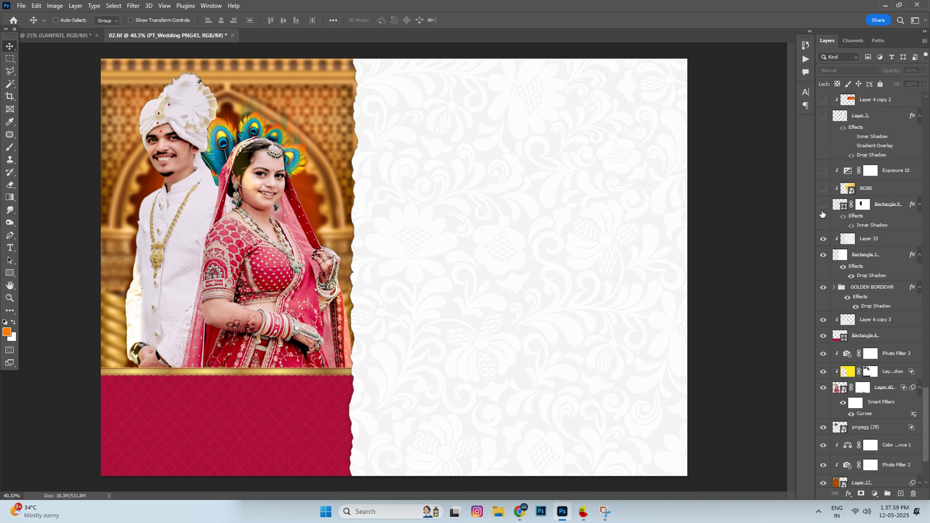
Step: Show the gold band made of Rectangle 9, the clipped 86380 texture and Exposure 10
{"action": "left_click", "coordinate": [823, 208]}
{"action": "left_click", "coordinate": [823, 188]}
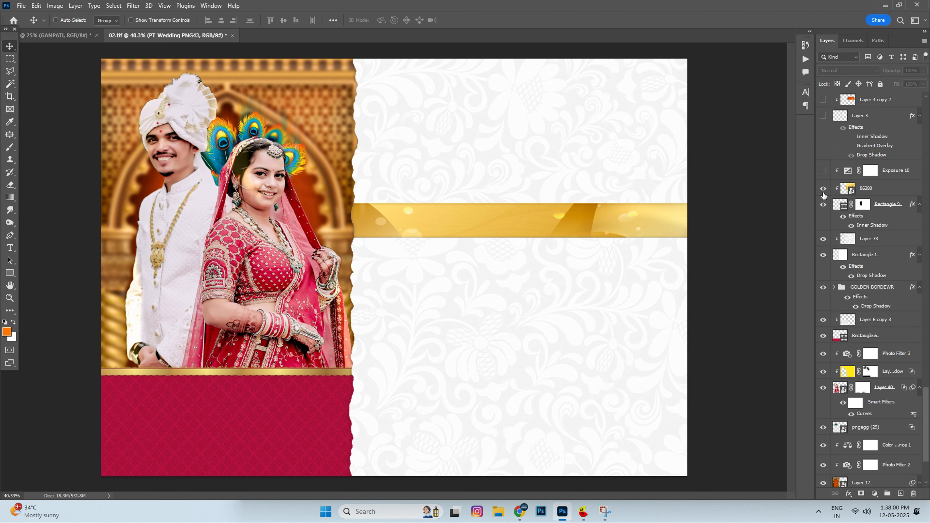
{"action": "left_click", "coordinate": [823, 170]}
Step: Show the title badge shape over the gold band with its orange Layer 4 copy 2 fill and clipped exposure adjustment
{"action": "scroll", "coordinate": [825, 176], "scroll_direction": "up", "scroll_amount": 4}
{"action": "left_click", "coordinate": [823, 258]}
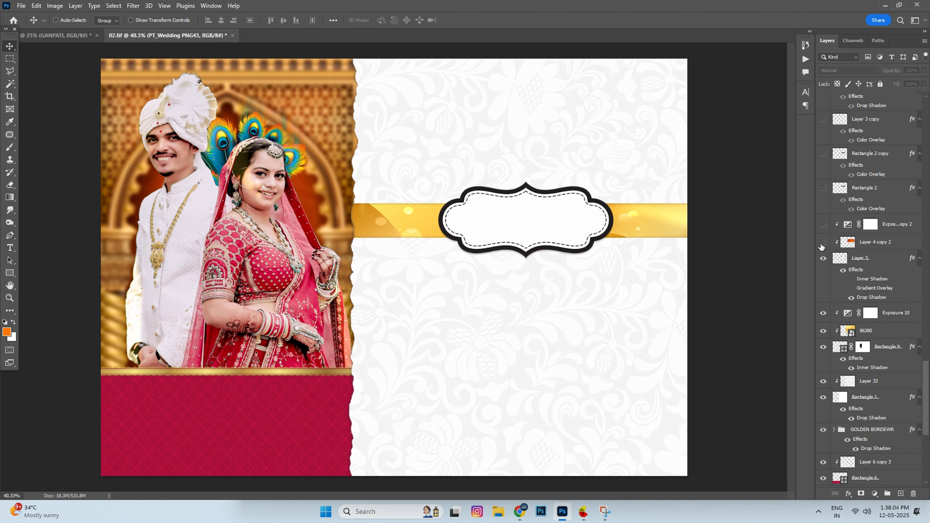
{"action": "left_click", "coordinate": [823, 241]}
{"action": "left_click", "coordinate": [823, 224]}
Step: Show the badge details: the Rectangle 2 and Rectangle 2 copy stripes, the Layer 3 copy stitching and the Layer 42 title lettering
{"action": "left_click", "coordinate": [824, 188]}
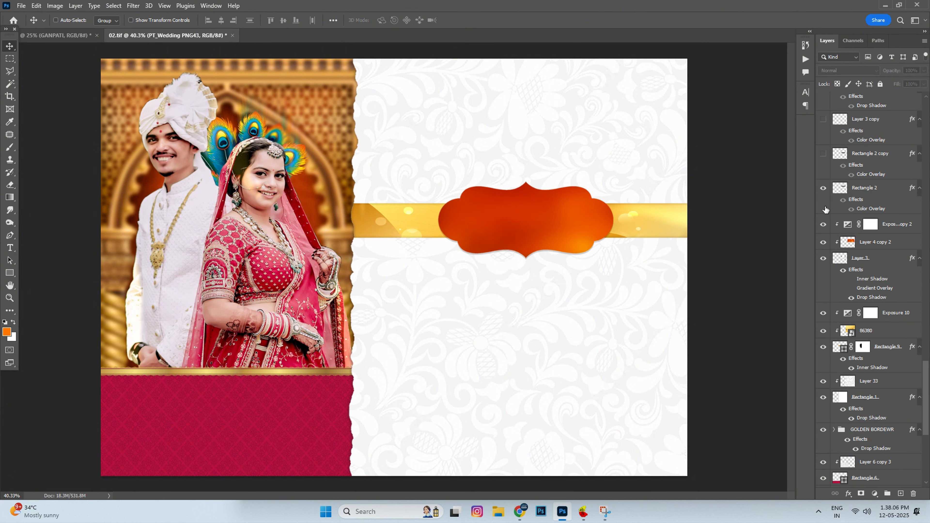
{"action": "left_click", "coordinate": [824, 153]}
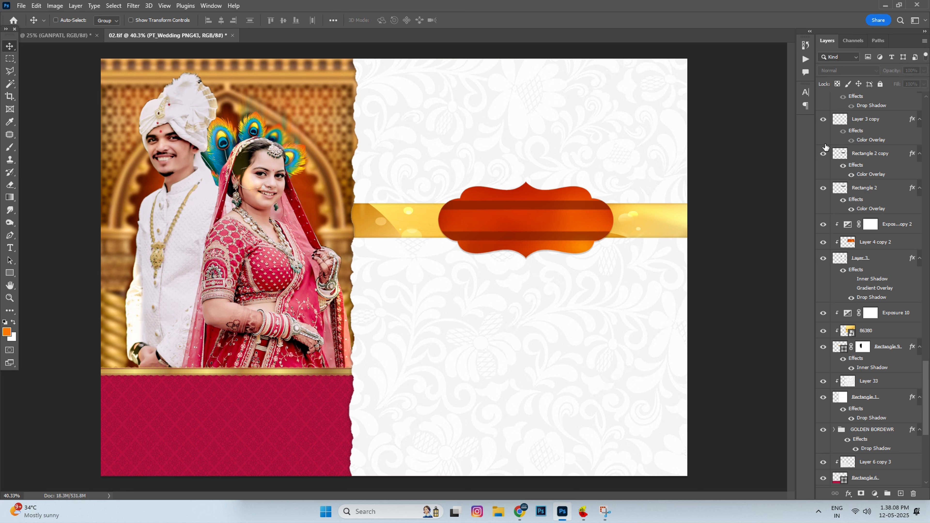
{"action": "left_click", "coordinate": [824, 119]}
{"action": "scroll", "coordinate": [831, 172], "scroll_direction": "up", "scroll_amount": 3}
{"action": "left_click", "coordinate": [823, 228]}
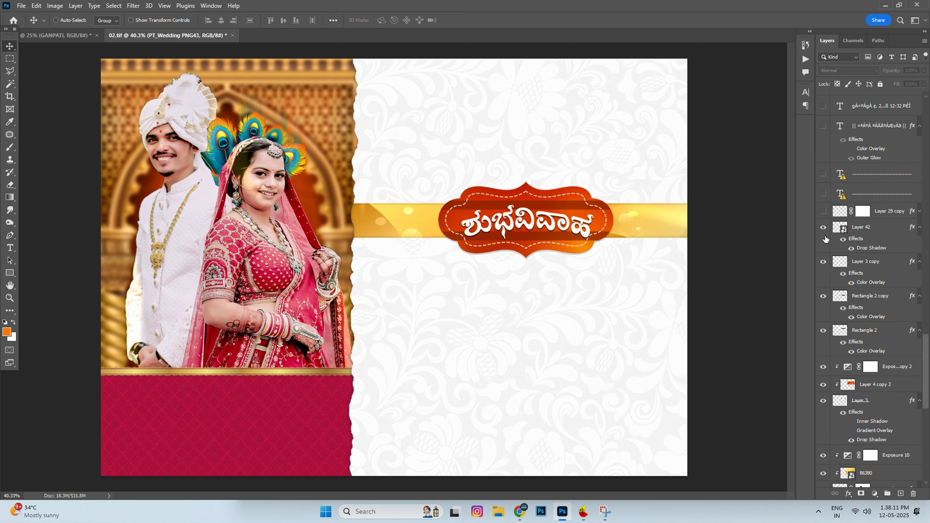
Step: Show the Layer 29 copy ornament on the badge, the two dotted lines and the wedding-time heading beneath it
{"action": "left_click", "coordinate": [823, 212]}
{"action": "left_click", "coordinate": [823, 194]}
{"action": "left_click", "coordinate": [823, 173]}
{"action": "left_click", "coordinate": [824, 126]}
Step: Show the 20-06-2025 date line, the groom's and bride's name texts and the honorific above the bride's name
{"action": "scroll", "coordinate": [824, 220], "scroll_direction": "up", "scroll_amount": 5}
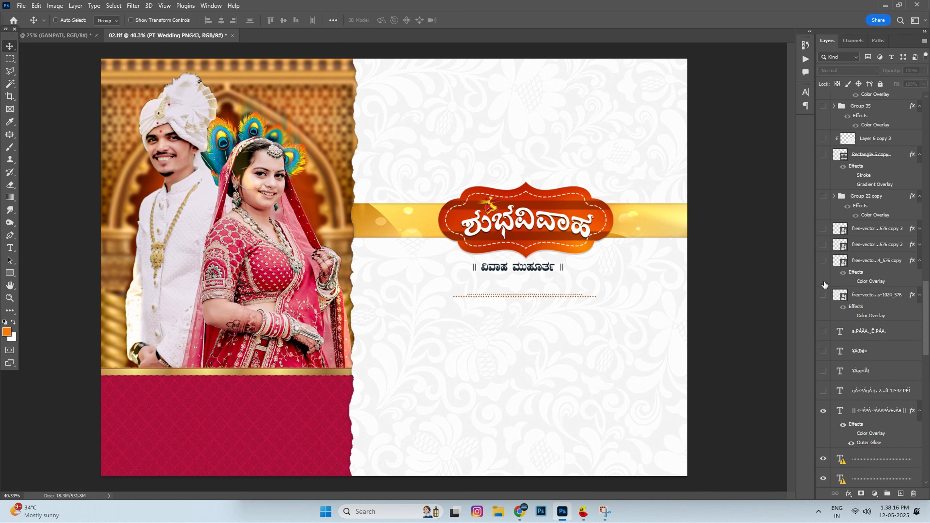
{"action": "left_click", "coordinate": [824, 391]}
{"action": "left_click", "coordinate": [824, 372]}
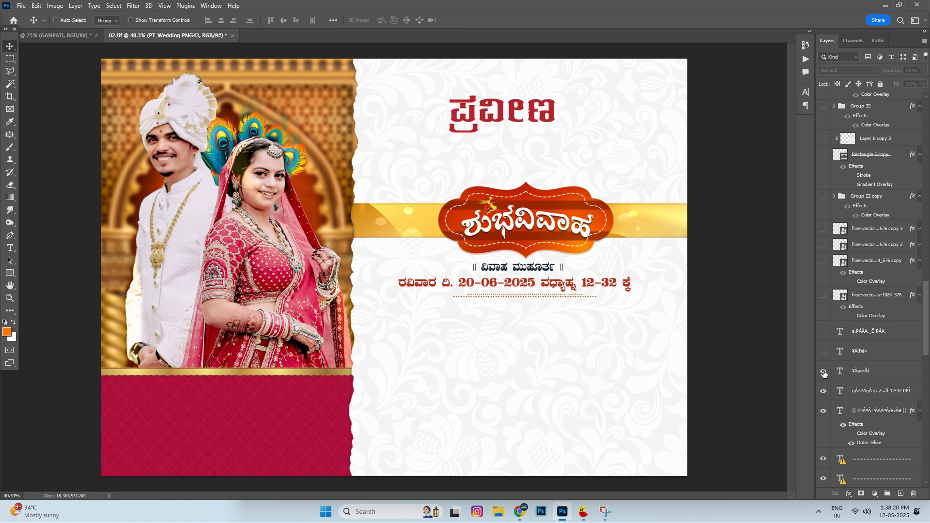
{"action": "left_click", "coordinate": [824, 331]}
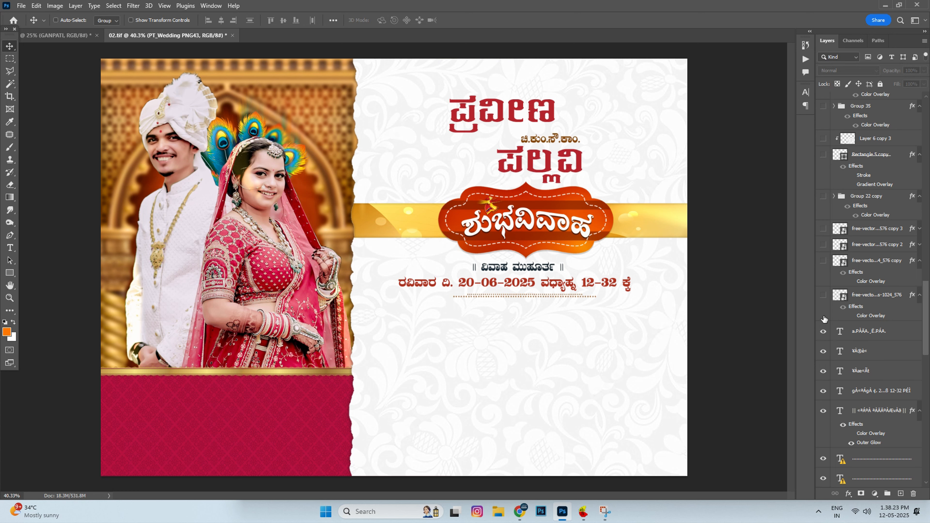
Step: Show the four free-vector flourish dividers beside the couple's names, including copy, copy 2 and copy 3
{"action": "left_click", "coordinate": [824, 295]}
{"action": "left_click", "coordinate": [823, 260]}
{"action": "scroll", "coordinate": [824, 279], "scroll_direction": "up", "scroll_amount": 4}
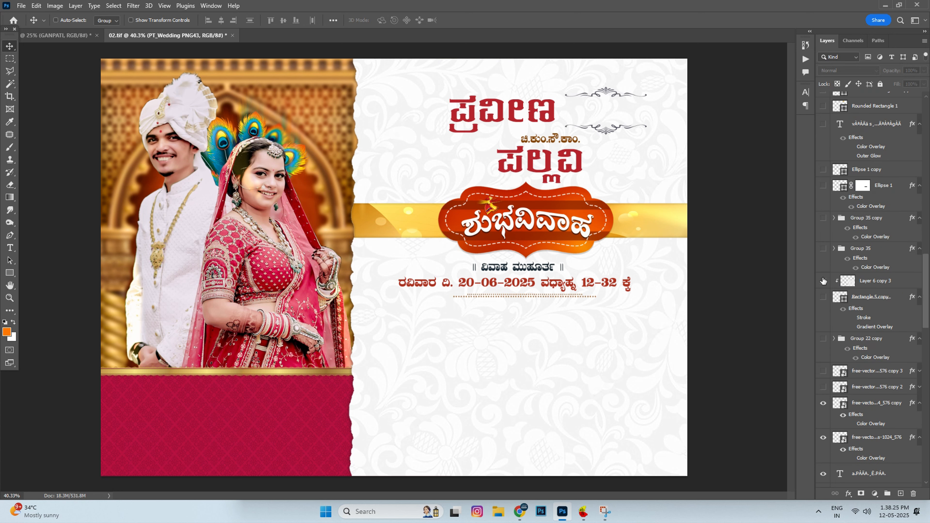
{"action": "left_click", "coordinate": [823, 387]}
{"action": "left_click", "coordinate": [824, 371]}
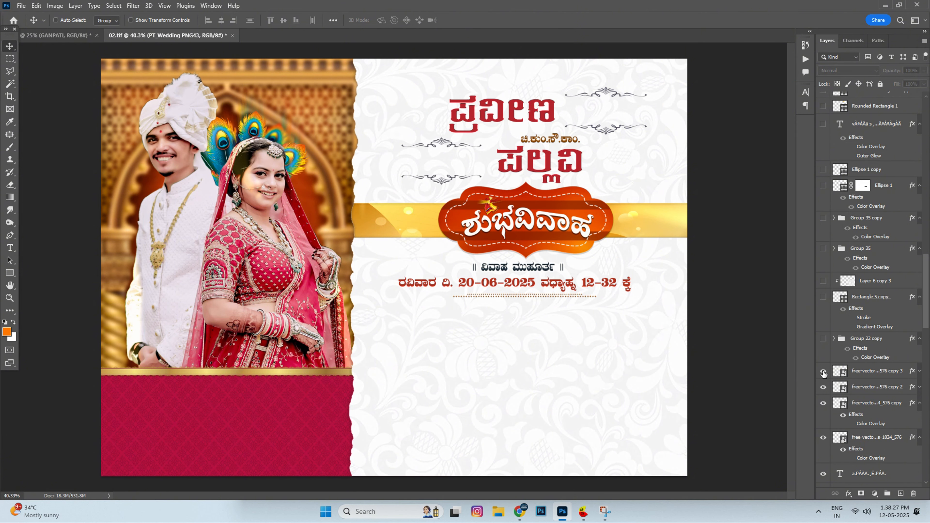
Step: Show Group 22 copy, the red Rectangle 5 copy panel with its Layer 6 copy 3 pattern, and the Group 35 orange side bars
{"action": "left_click", "coordinate": [824, 359]}
{"action": "left_click", "coordinate": [823, 297]}
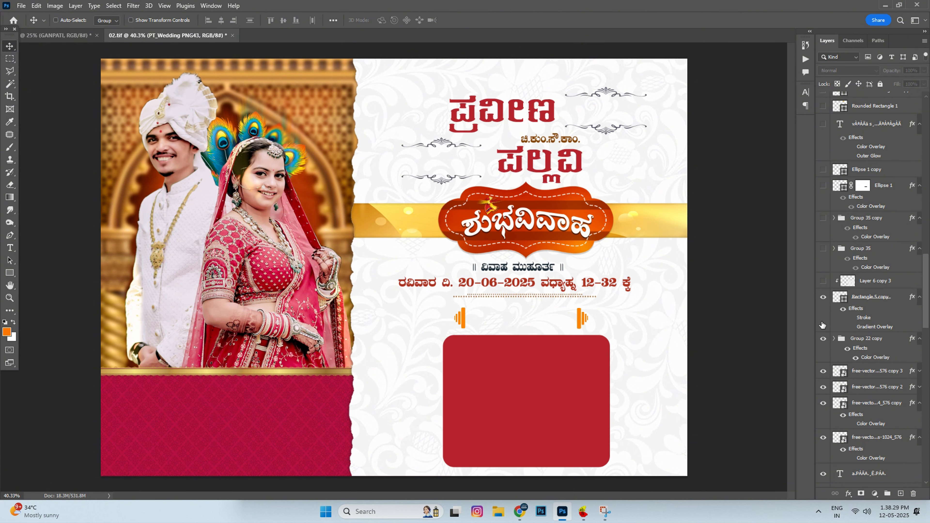
{"action": "left_click", "coordinate": [824, 280]}
{"action": "left_click", "coordinate": [823, 248]}
{"action": "left_click", "coordinate": [823, 218]}
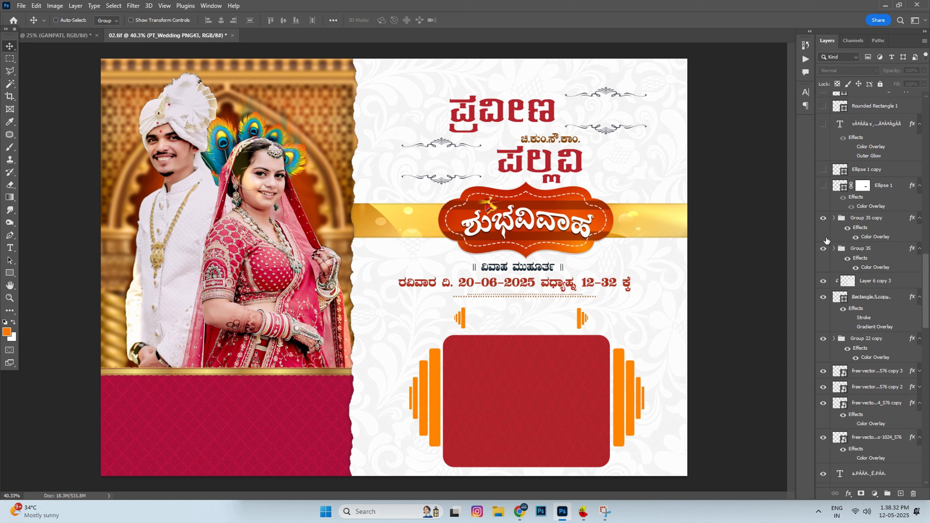
Step: Show Ellipse 1, Ellipse 1 copy and the text inside them, plus the yellow Rounded Rectangle 1 above the names
{"action": "scroll", "coordinate": [827, 245], "scroll_direction": "up", "scroll_amount": 3}
{"action": "scroll", "coordinate": [827, 245], "scroll_direction": "up", "scroll_amount": 3}
{"action": "left_click", "coordinate": [823, 376]}
{"action": "left_click", "coordinate": [824, 360]}
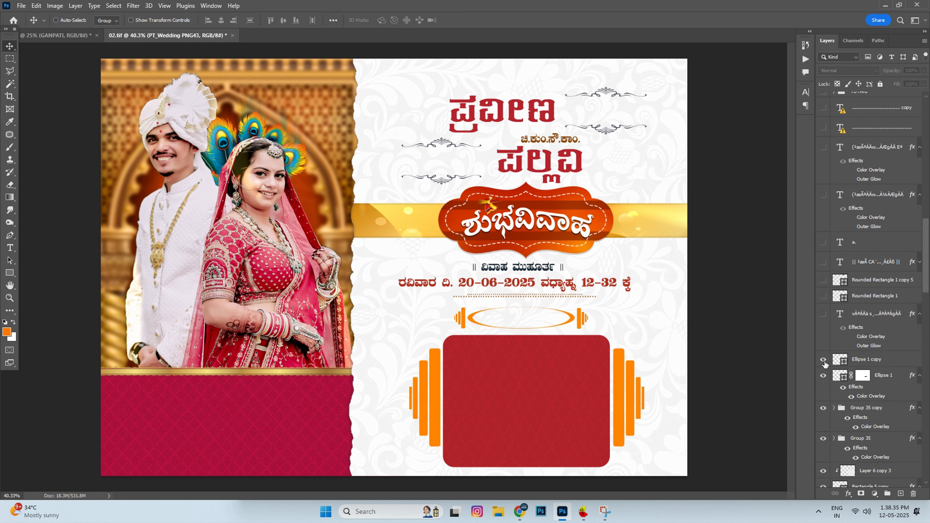
{"action": "left_click", "coordinate": [823, 313]}
{"action": "left_click", "coordinate": [824, 297]}
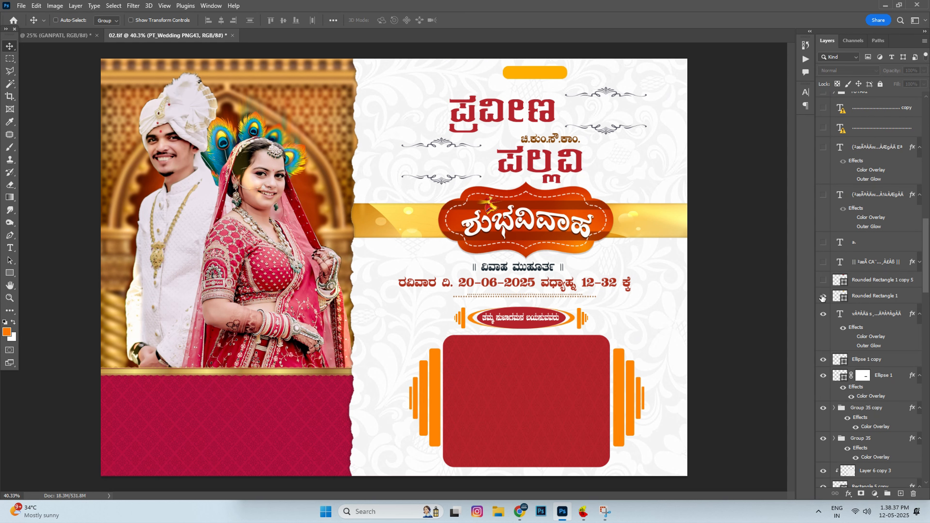
Step: Show Rounded Rectangle 1 copy 5, the blessing text on it and the honorific above the groom's name
{"action": "left_click", "coordinate": [824, 281]}
{"action": "left_click", "coordinate": [824, 271]}
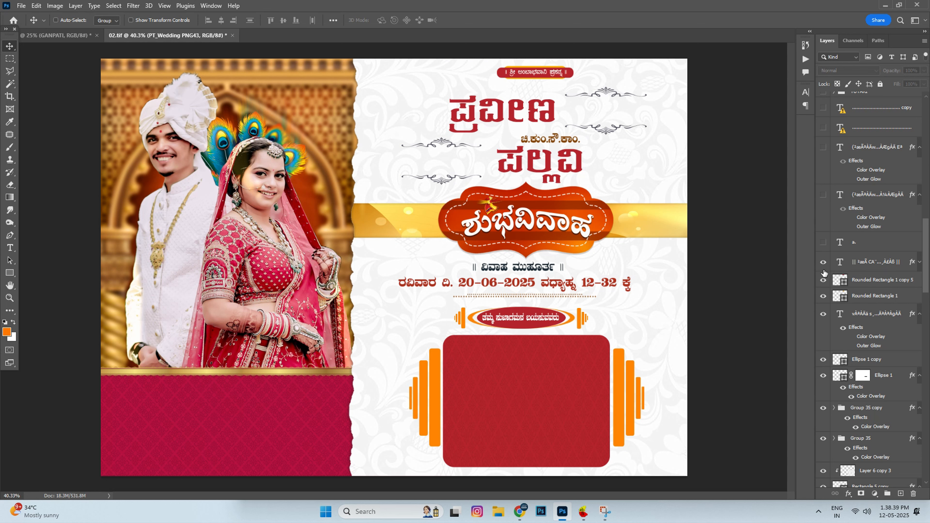
{"action": "left_click", "coordinate": [823, 242]}
Step: Show the two parent-detail texts, the two dotted line text layers, the TUTARI group, Group 16 and Group 17
{"action": "scroll", "coordinate": [824, 249], "scroll_direction": "up", "scroll_amount": 4}
{"action": "left_click", "coordinate": [824, 336]}
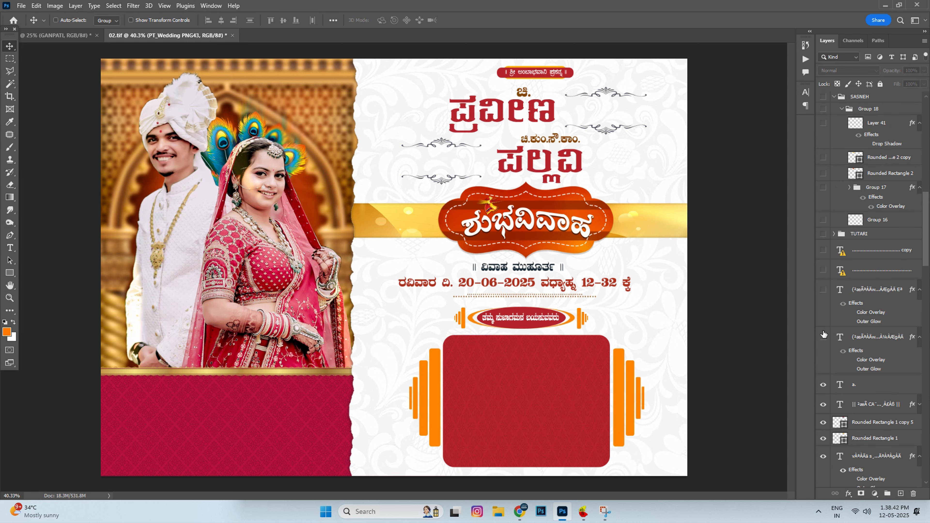
{"action": "left_click", "coordinate": [823, 290]}
{"action": "left_click_drag", "start_coordinate": [823, 273], "coordinate": [822, 188]}
{"action": "scroll", "coordinate": [825, 205], "scroll_direction": "up", "scroll_amount": 3}
Step: Show Rounded Rectangle 2, Rounded Rectangle 2 copy and the Om symbol on Layer 41 above the couple's photo
{"action": "left_click", "coordinate": [823, 268]}
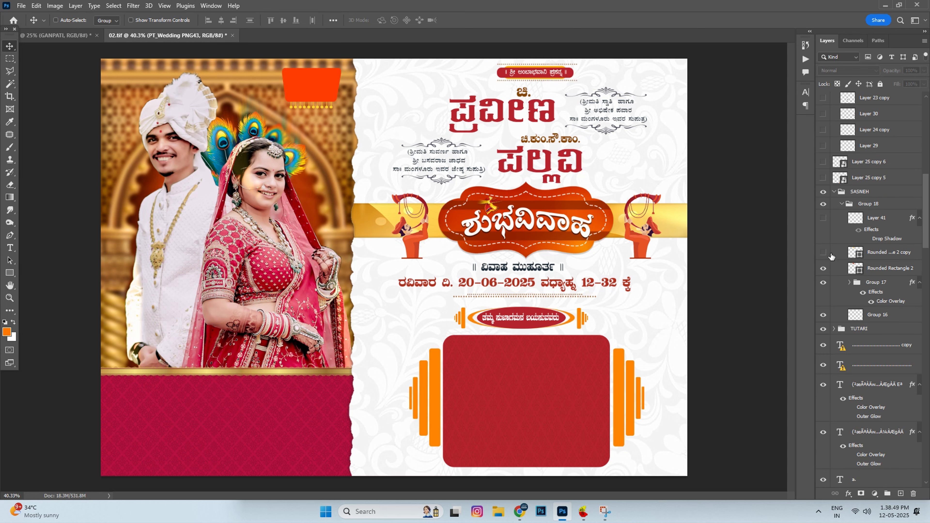
{"action": "left_click", "coordinate": [832, 255]}
{"action": "left_click", "coordinate": [824, 252]}
{"action": "left_click", "coordinate": [823, 220]}
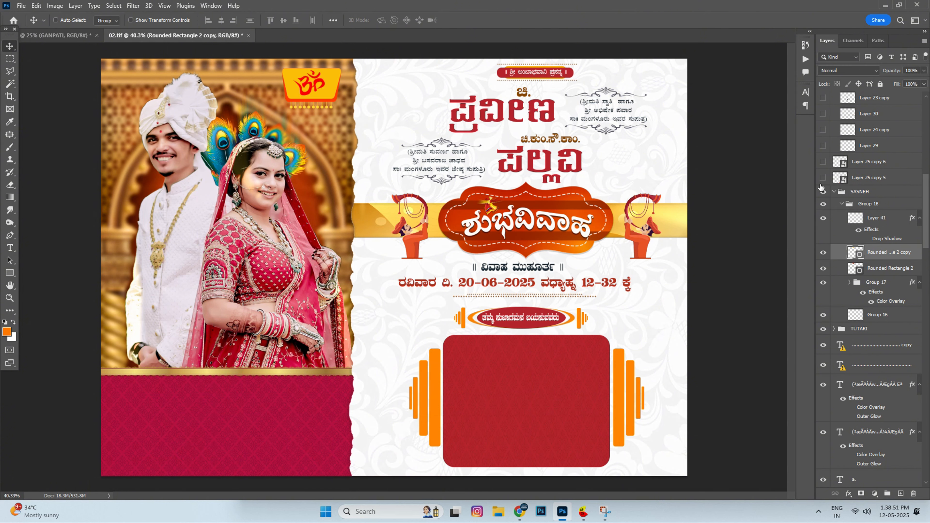
Step: Show the drum artwork on Layer 25 copy 5 and copy 6, plus the elephants and their shadows in the hatti group
{"action": "left_click", "coordinate": [822, 178]}
{"action": "left_click", "coordinate": [823, 162]}
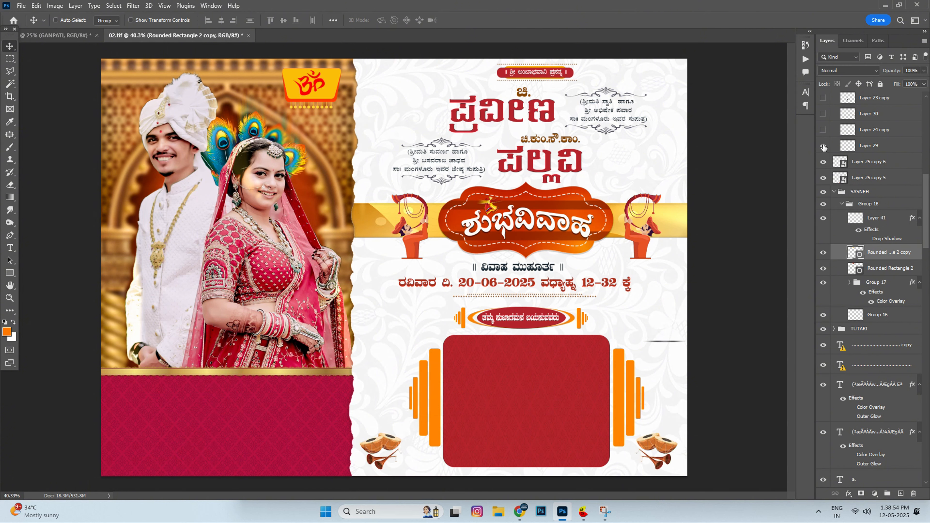
{"action": "left_click", "coordinate": [823, 130]}
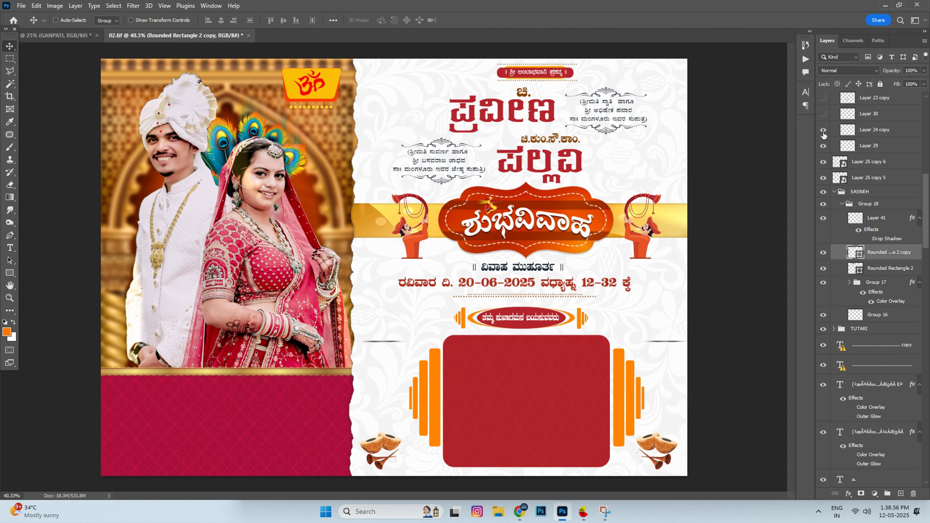
{"action": "left_click", "coordinate": [823, 114]}
{"action": "scroll", "coordinate": [832, 219], "scroll_direction": "up", "scroll_amount": 4}
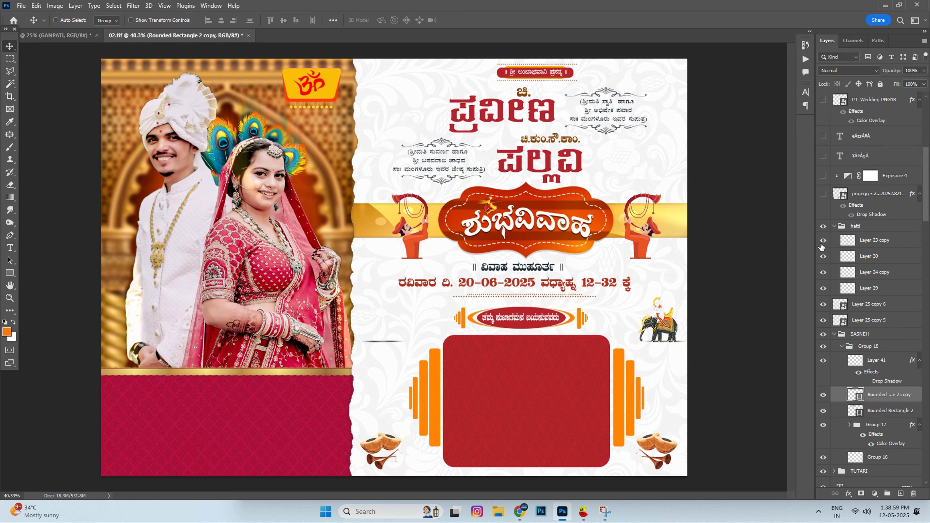
Step: Show the scroll panel with Exposure 4, the two family-name texts, the PT_Wedding PNG18 swastika and the text line beneath them
{"action": "left_click", "coordinate": [823, 193]}
{"action": "left_click", "coordinate": [823, 176]}
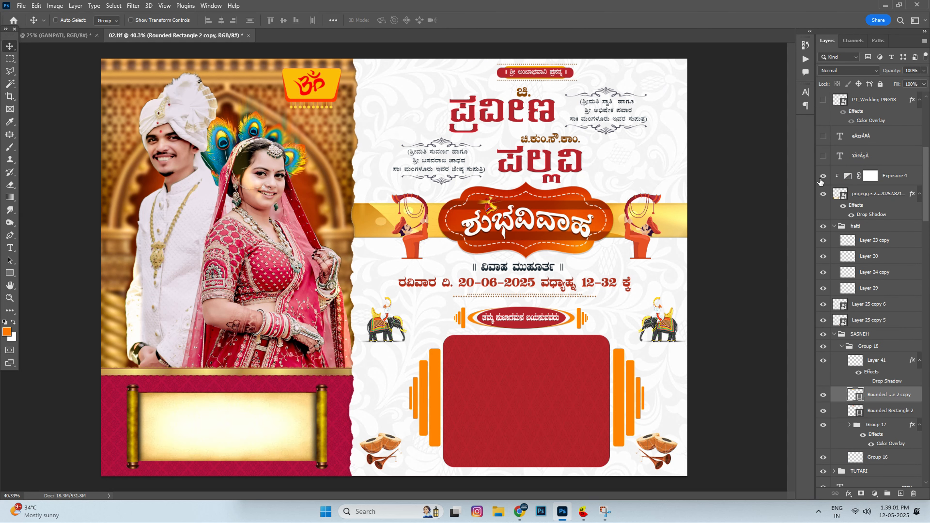
{"action": "left_click", "coordinate": [823, 137]}
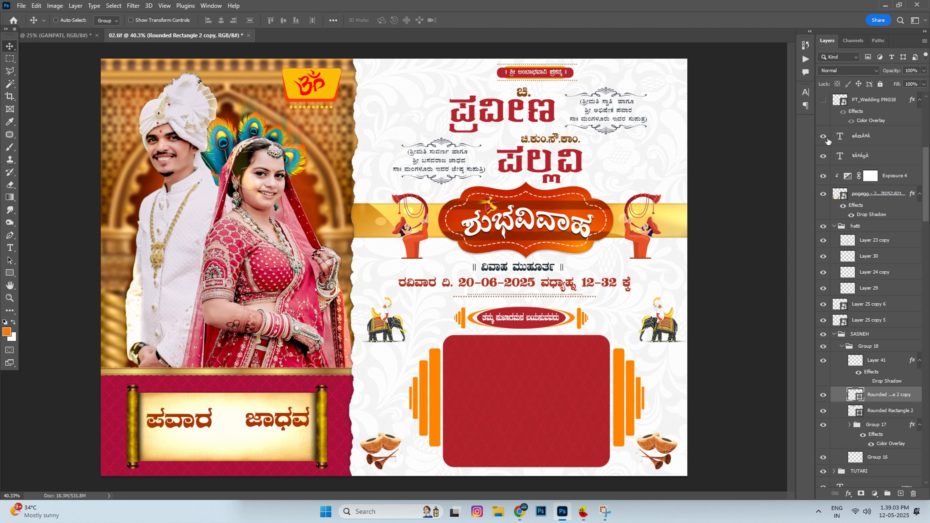
{"action": "scroll", "coordinate": [827, 122], "scroll_direction": "up", "scroll_amount": 2}
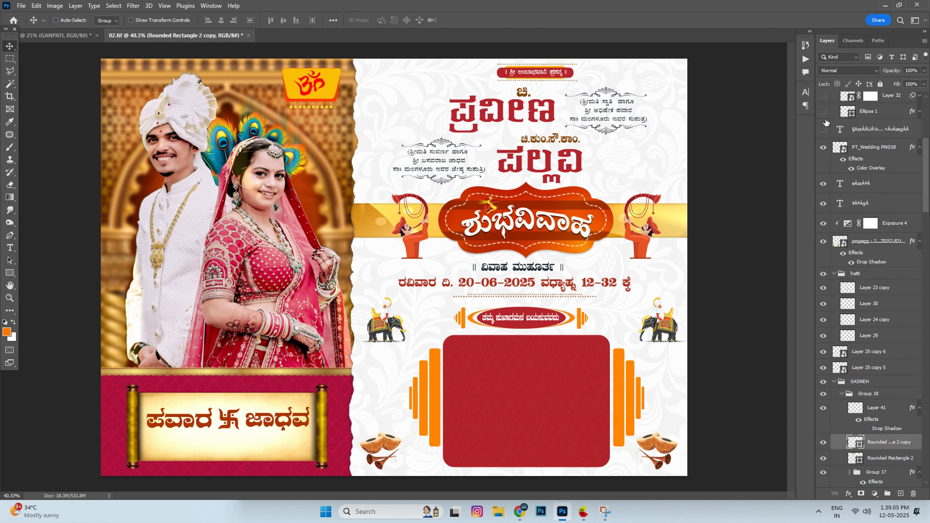
{"action": "scroll", "coordinate": [826, 122], "scroll_direction": "up", "scroll_amount": 5}
{"action": "left_click", "coordinate": [824, 336]}
Step: Show Ellipse 1 and the Ganesha image on Layer 32, plus the 3277 and 3277 copy garlands in the upper corners
{"action": "left_click", "coordinate": [824, 320]}
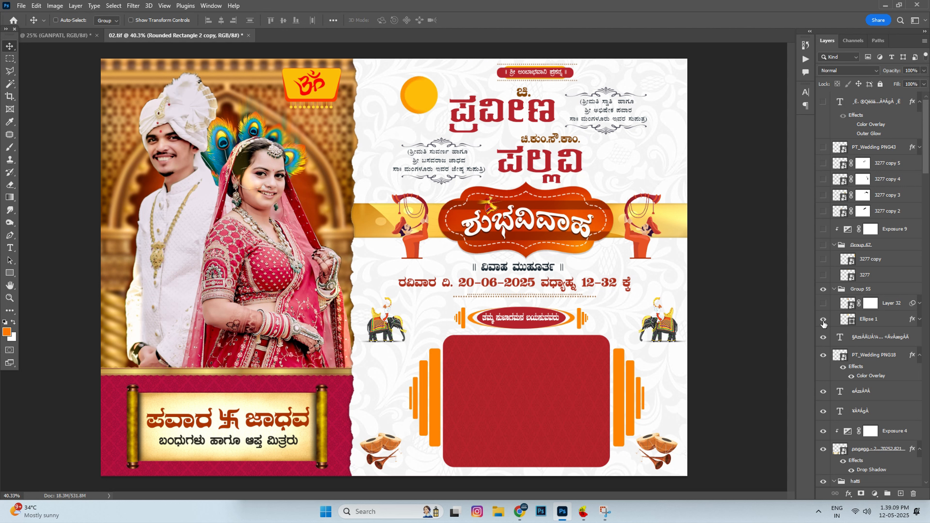
{"action": "left_click", "coordinate": [824, 304]}
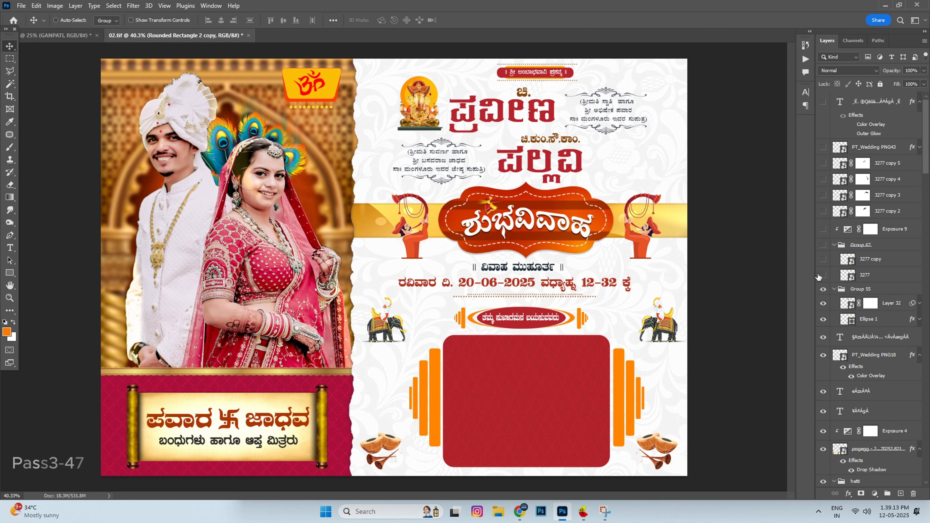
{"action": "left_click", "coordinate": [823, 275]}
{"action": "left_click", "coordinate": [823, 259]}
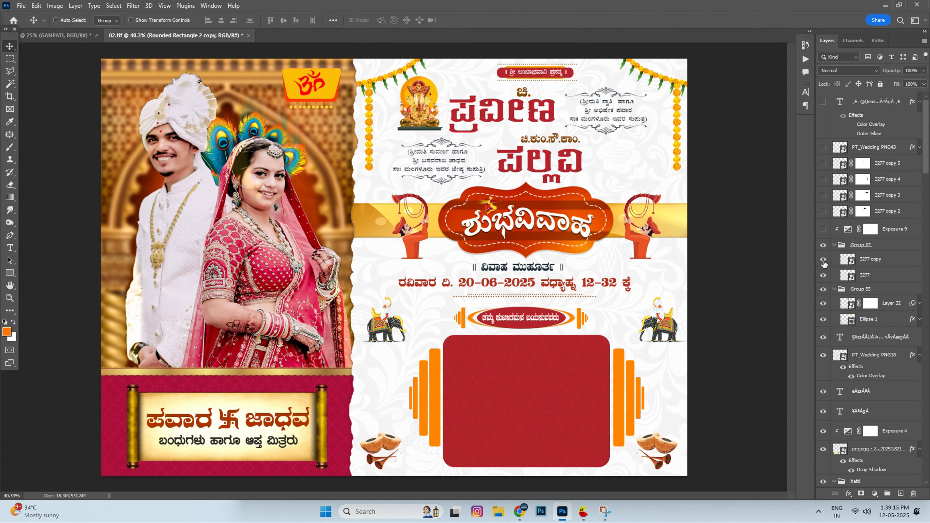
Step: Show Exposure 9, the 3277 copy 2 to copy 5 garlands on the title badge, PT_Wedding PNG43 and the inviters' name list
{"action": "left_click", "coordinate": [824, 233]}
{"action": "left_click", "coordinate": [823, 196]}
{"action": "left_click", "coordinate": [823, 165]}
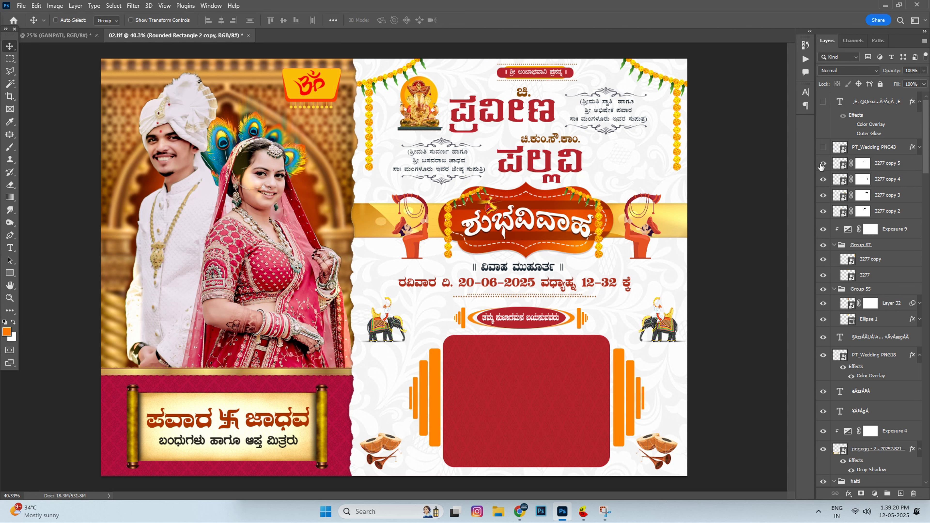
{"action": "left_click", "coordinate": [822, 163]}
{"action": "left_click", "coordinate": [821, 149]}
{"action": "left_click", "coordinate": [823, 163]}
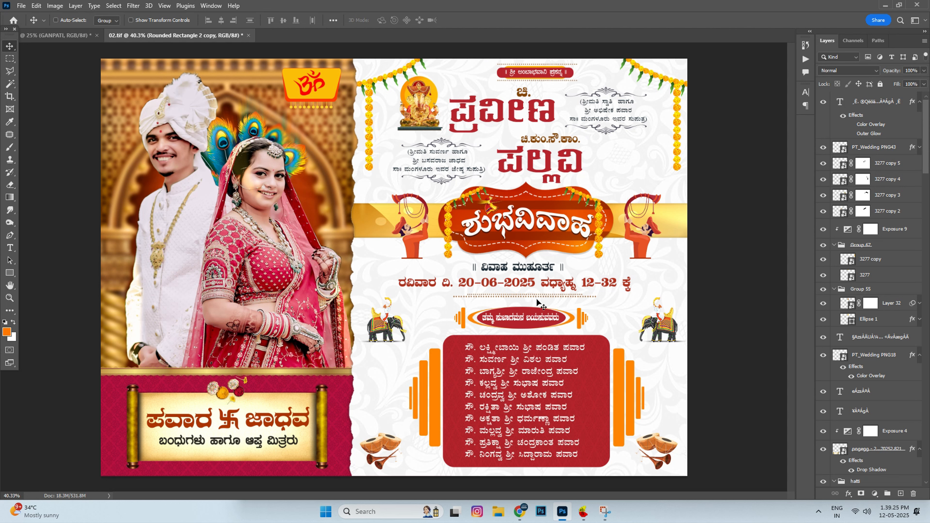
Step: Examine the completed invitation up close, covering the couple's photo, the inviters' list and the names section, and as a whole
{"action": "scroll", "coordinate": [244, 199], "scroll_direction": "up", "scroll_amount": 10}
{"action": "left_click_drag", "start_coordinate": [241, 86], "coordinate": [342, 240]}
{"action": "left_click_drag", "start_coordinate": [610, 247], "coordinate": [563, 246]}
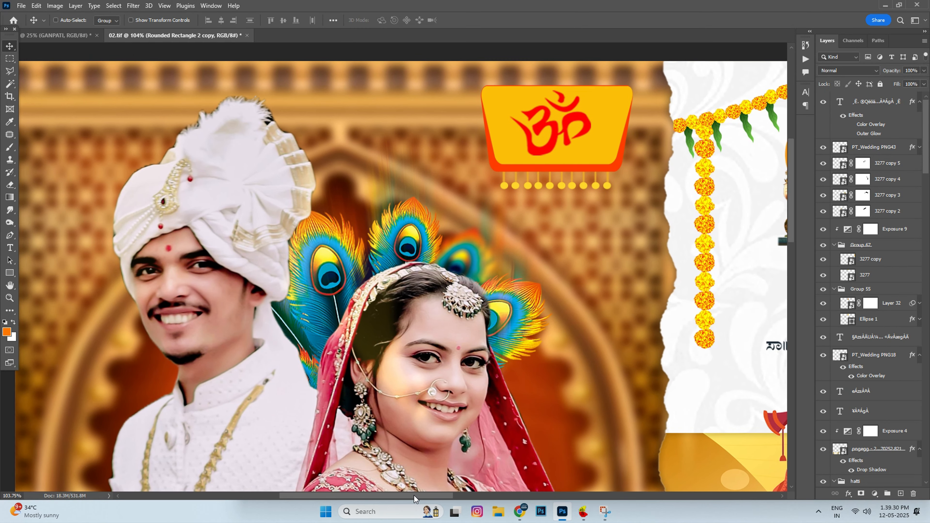
{"action": "left_click_drag", "start_coordinate": [414, 496], "coordinate": [592, 495]}
{"action": "left_click_drag", "start_coordinate": [792, 216], "coordinate": [795, 379]}
{"action": "left_click_drag", "start_coordinate": [556, 494], "coordinate": [538, 508]}
{"action": "scroll", "coordinate": [538, 486], "scroll_direction": "down", "scroll_amount": 2}
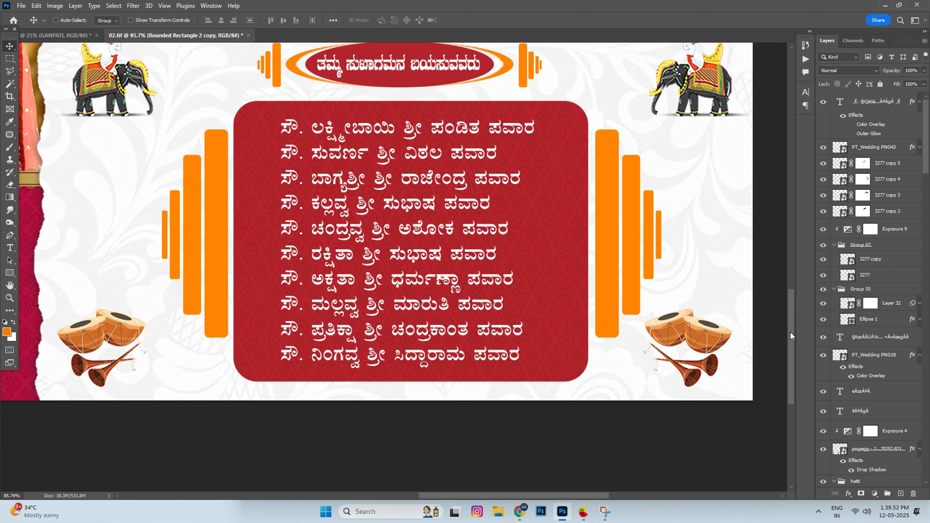
{"action": "left_click_drag", "start_coordinate": [792, 330], "coordinate": [797, 173]}
{"action": "scroll", "coordinate": [698, 205], "scroll_direction": "down", "scroll_amount": 4}
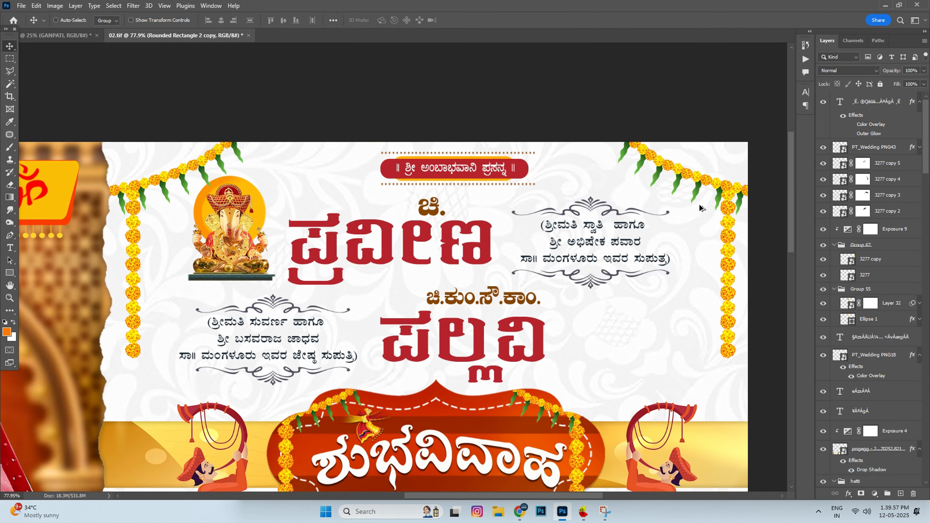
{"action": "scroll", "coordinate": [699, 206], "scroll_direction": "down", "scroll_amount": 1}
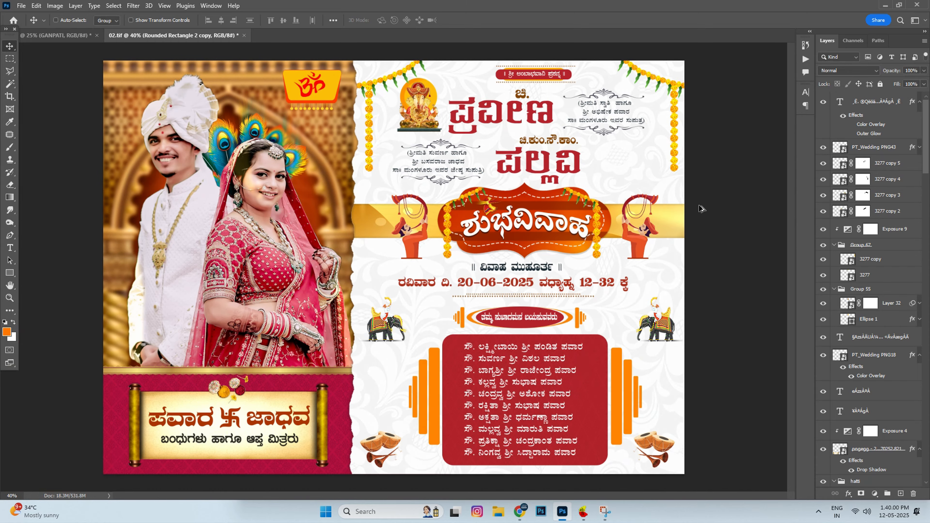
{"action": "scroll", "coordinate": [699, 208], "scroll_direction": "down", "scroll_amount": 1}
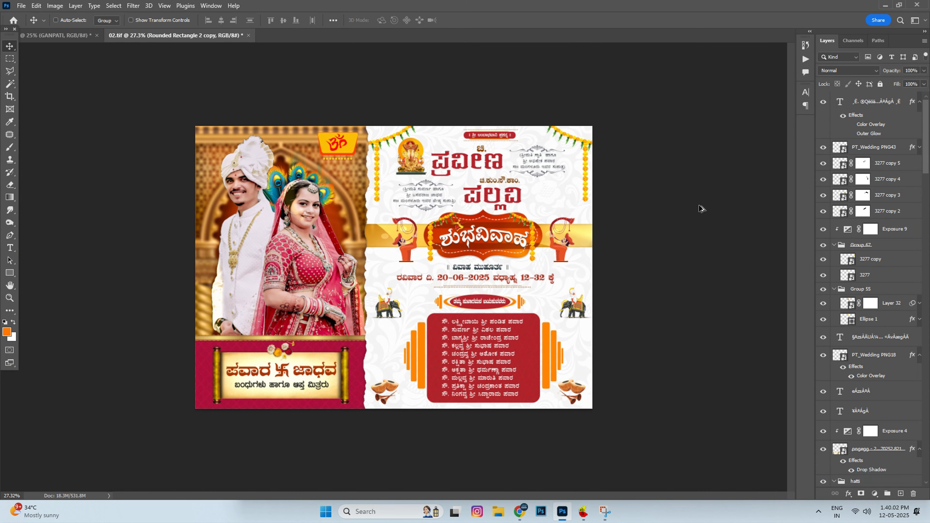
{"action": "scroll", "coordinate": [700, 208], "scroll_direction": "down", "scroll_amount": 2}
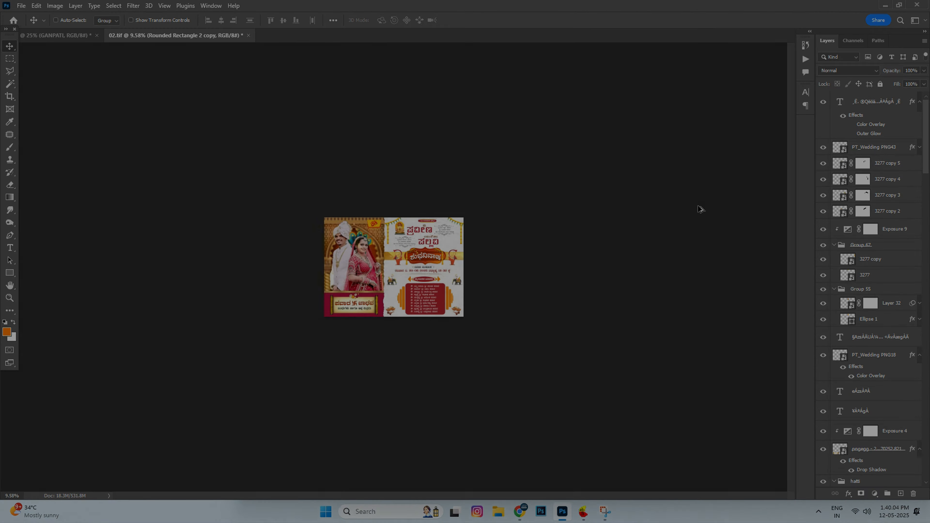